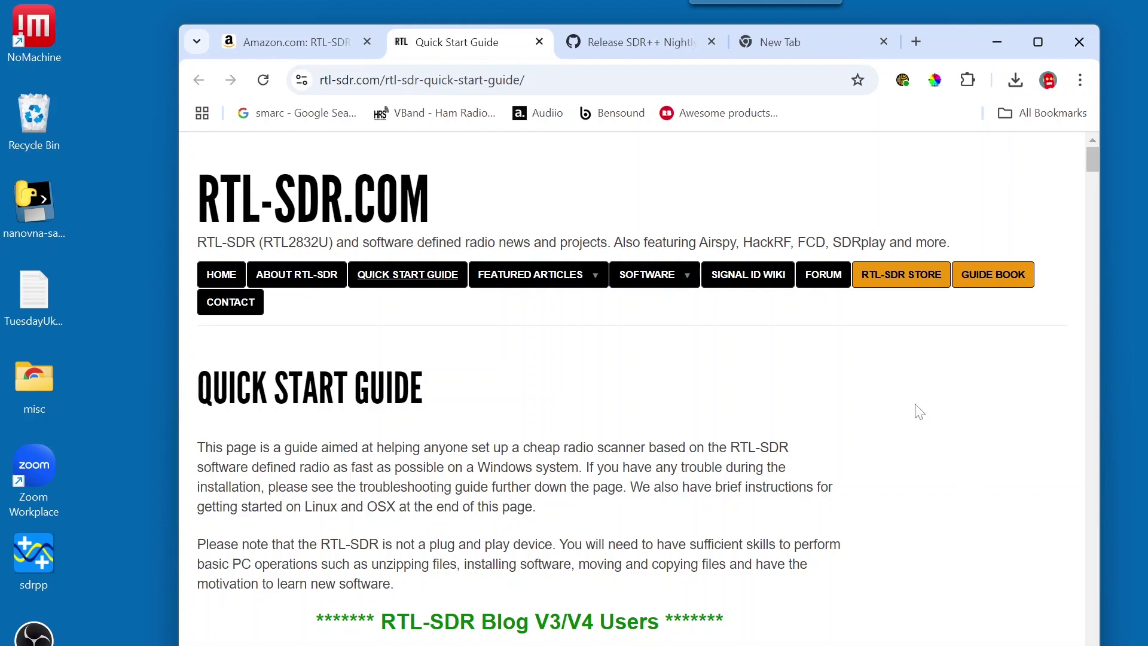
{"action": "scroll", "coordinate": [931, 413], "scroll_direction": "down", "scroll_amount": 3}
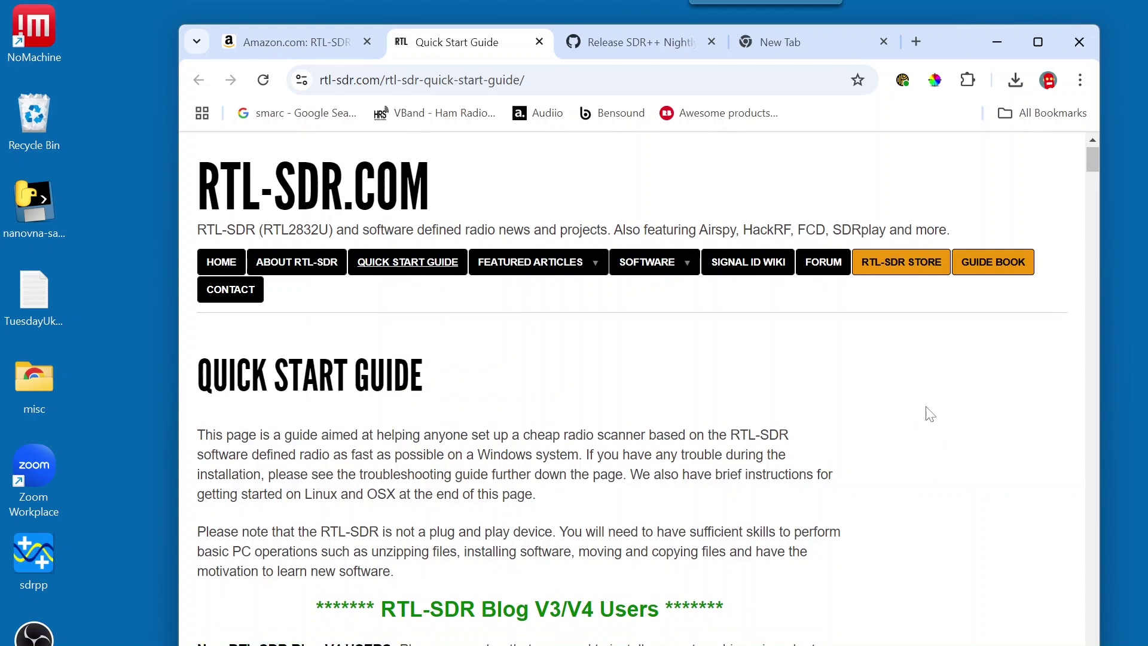
{"action": "scroll", "coordinate": [930, 414], "scroll_direction": "down", "scroll_amount": 3}
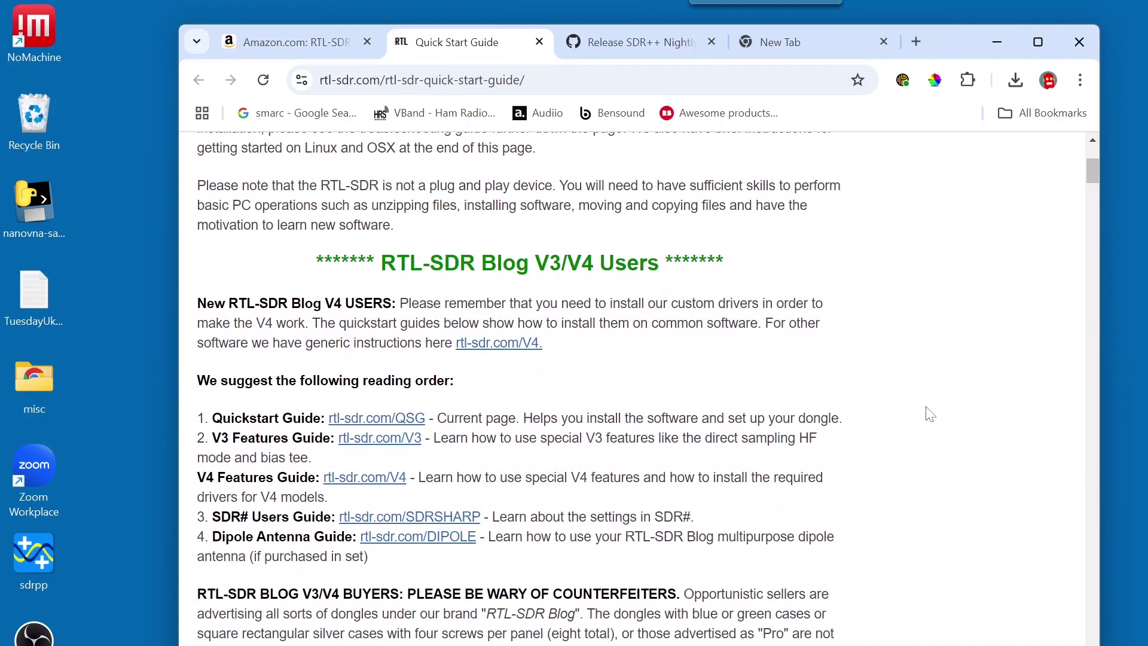
{"action": "scroll", "coordinate": [931, 413], "scroll_direction": "down", "scroll_amount": 3}
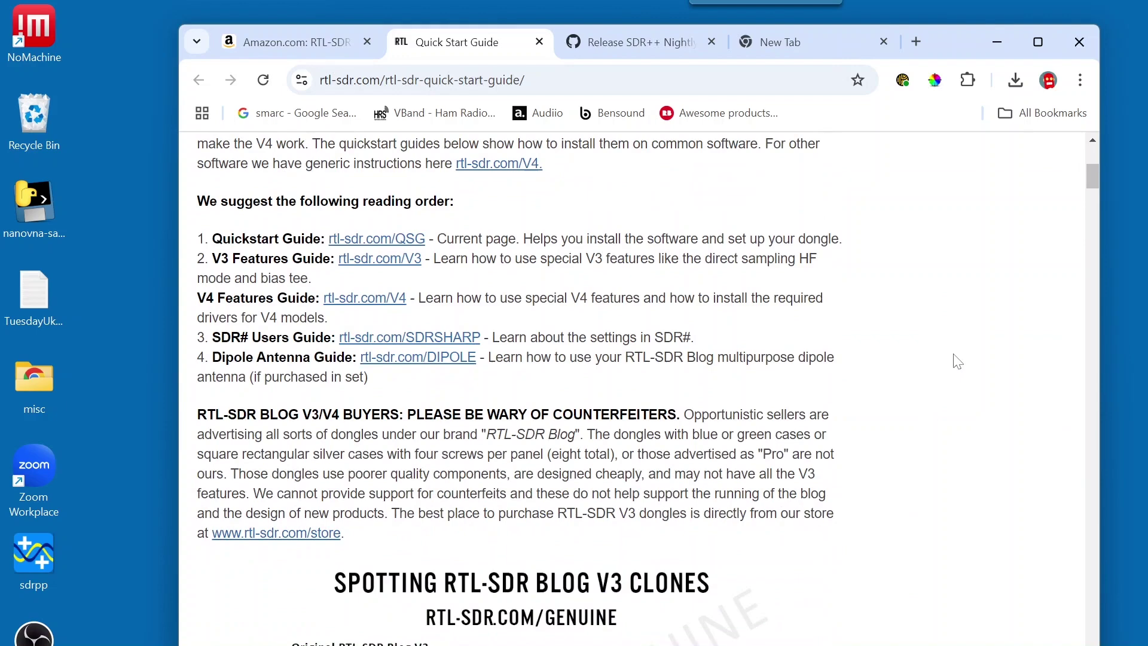
{"action": "scroll", "coordinate": [957, 362], "scroll_direction": "down", "scroll_amount": 3}
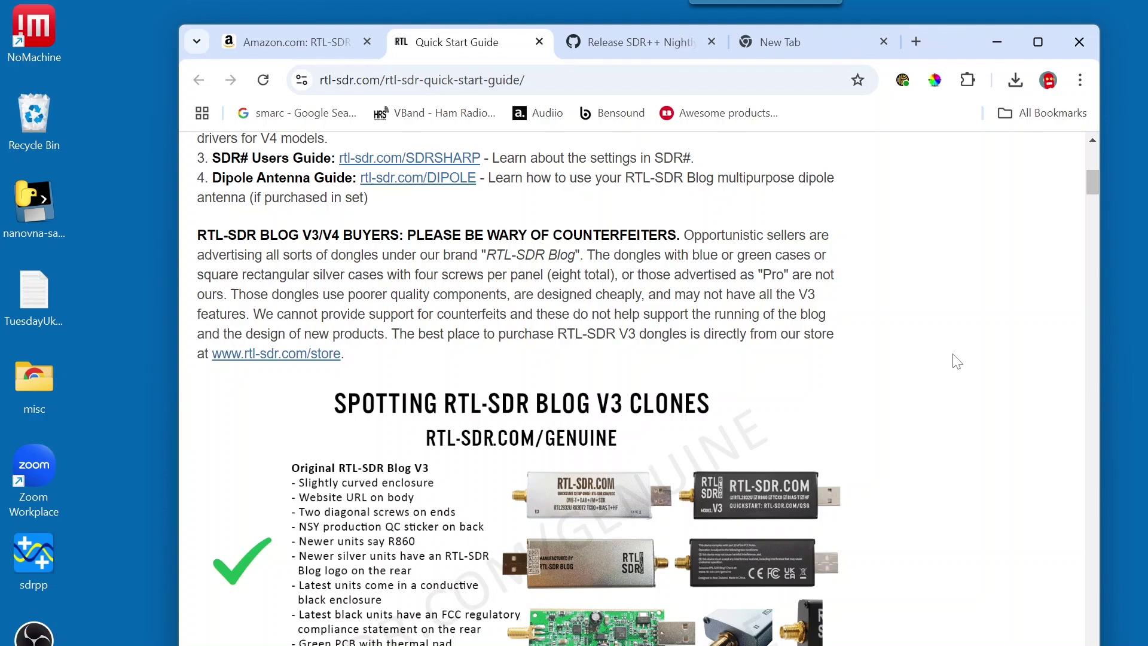
{"action": "scroll", "coordinate": [958, 359], "scroll_direction": "down", "scroll_amount": 1}
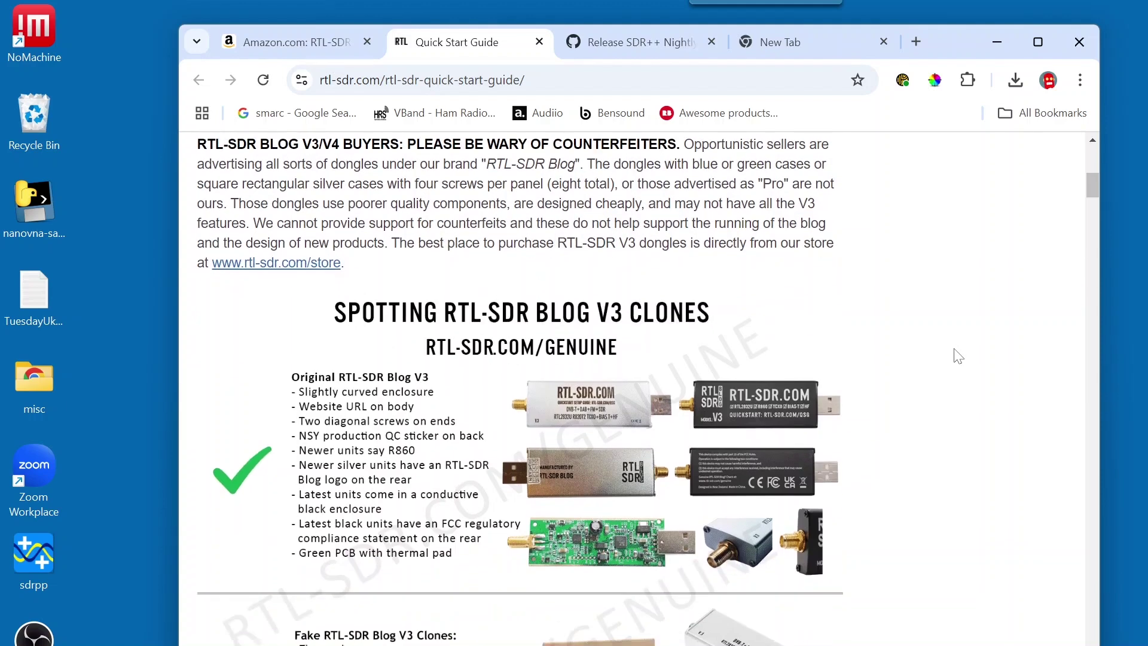
{"action": "scroll", "coordinate": [959, 356], "scroll_direction": "down", "scroll_amount": 2}
{"action": "scroll", "coordinate": [955, 352], "scroll_direction": "down", "scroll_amount": 1}
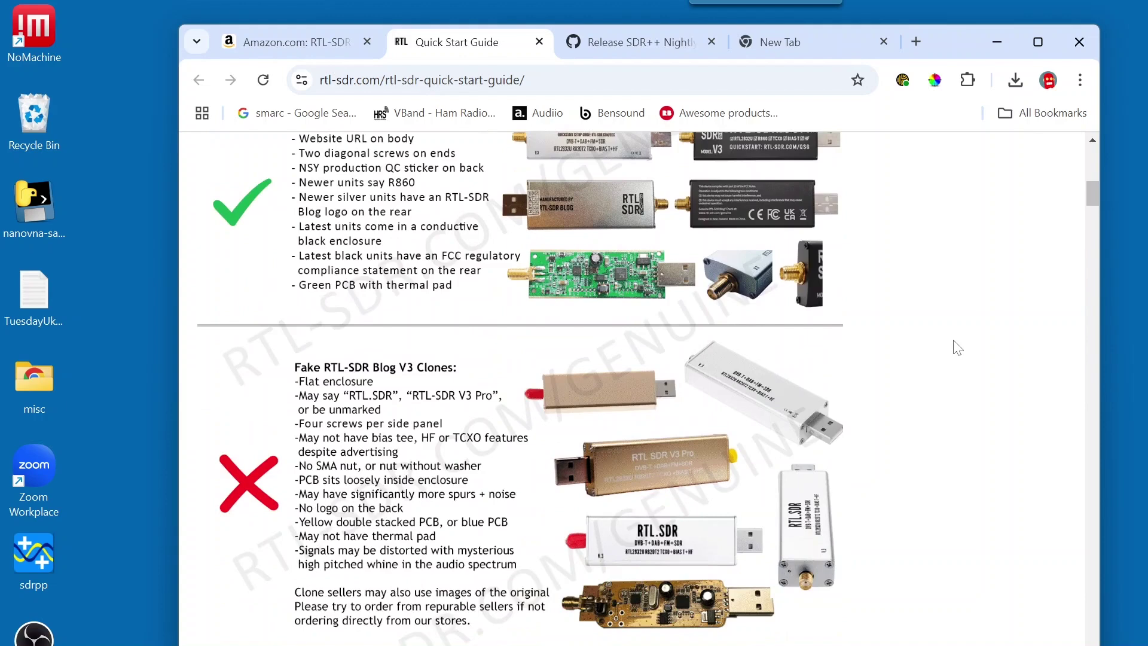
{"action": "scroll", "coordinate": [957, 348], "scroll_direction": "down", "scroll_amount": 7}
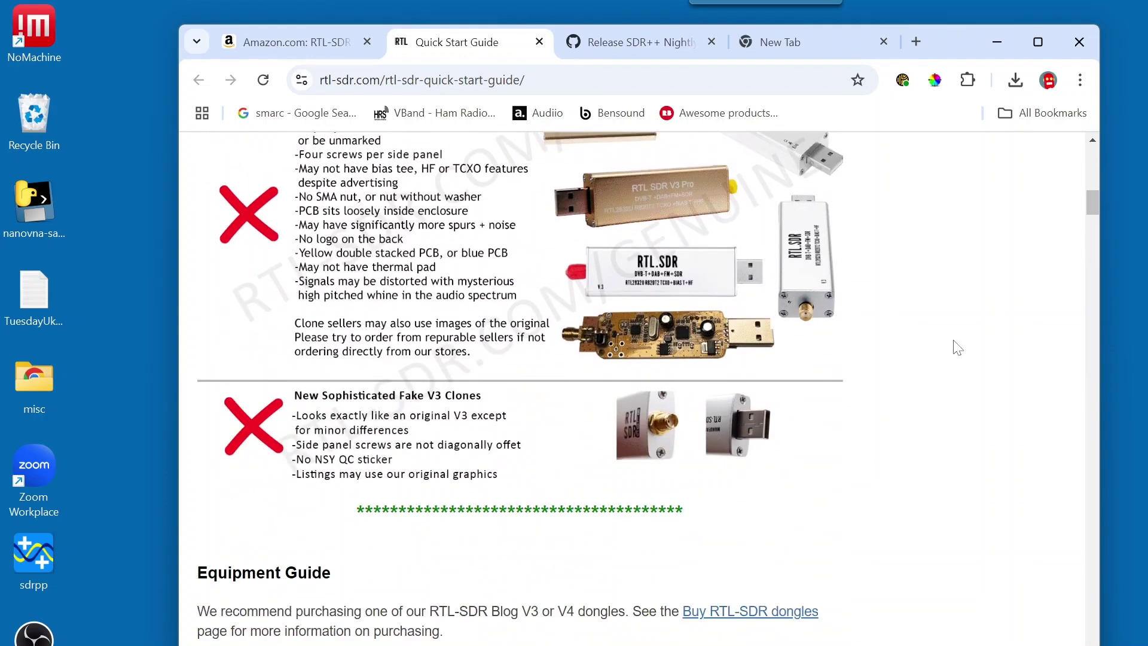
{"action": "scroll", "coordinate": [957, 347], "scroll_direction": "down", "scroll_amount": 4}
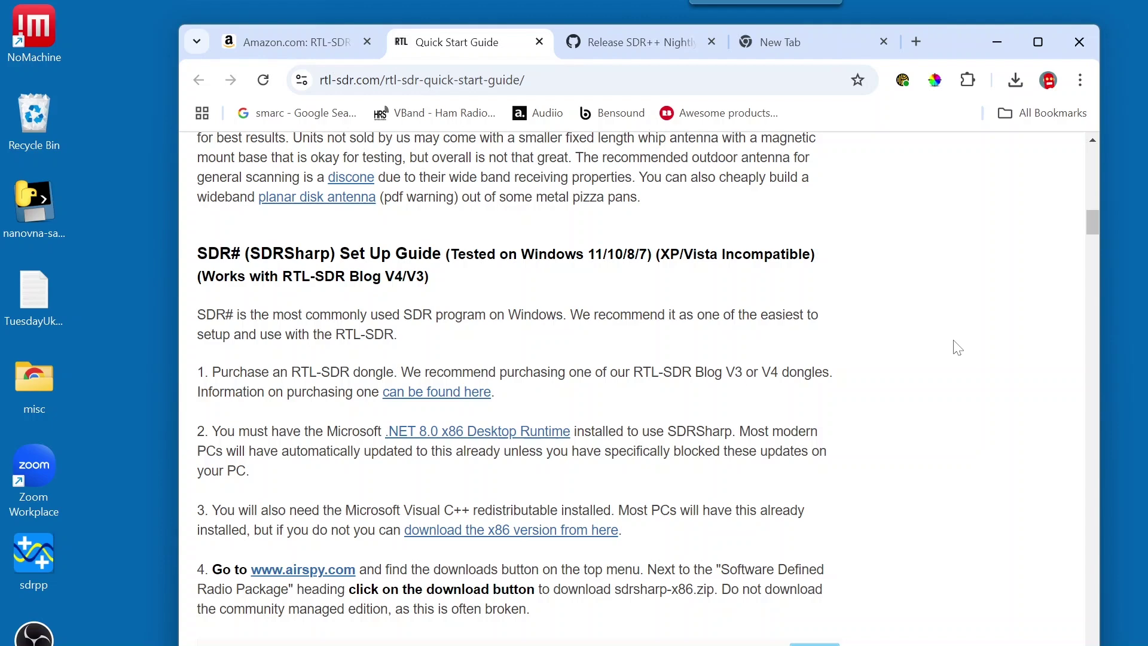
{"action": "scroll", "coordinate": [958, 347], "scroll_direction": "down", "scroll_amount": 2}
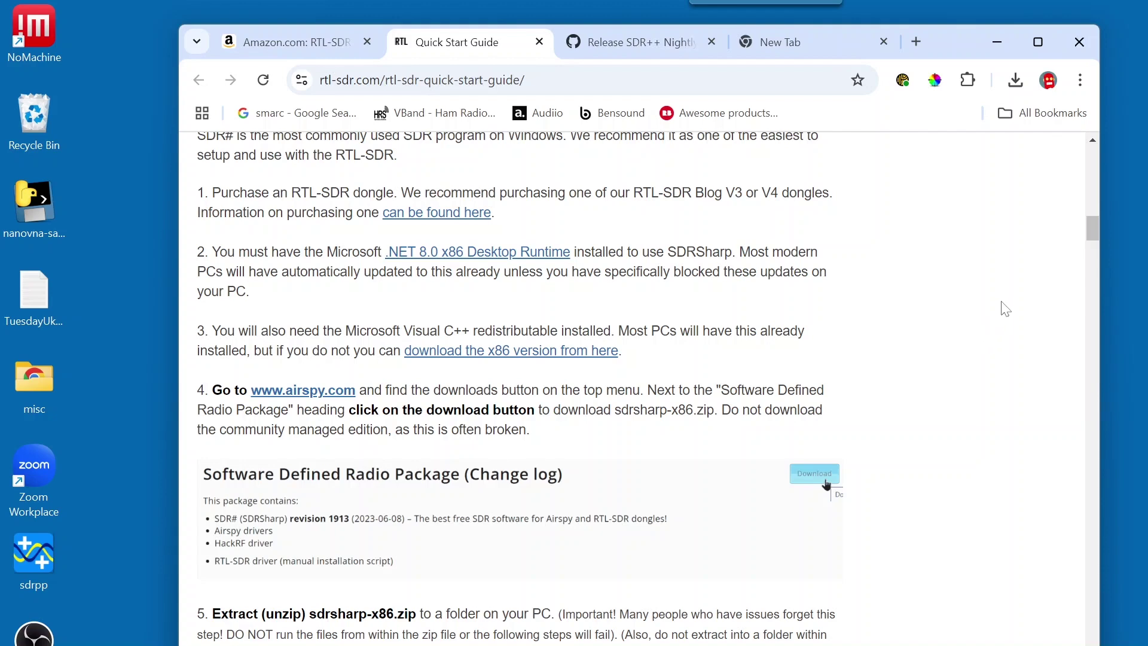
{"action": "scroll", "coordinate": [1007, 307], "scroll_direction": "down", "scroll_amount": 3}
{"action": "scroll", "coordinate": [1007, 307], "scroll_direction": "down", "scroll_amount": 15}
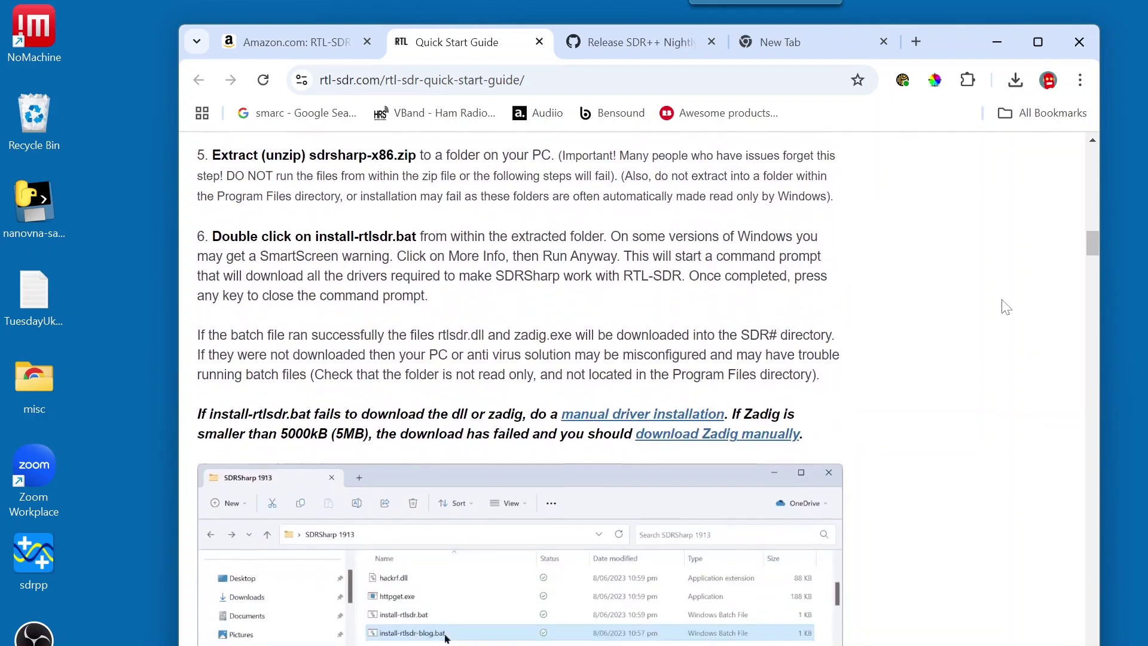
{"action": "scroll", "coordinate": [1007, 307], "scroll_direction": "down", "scroll_amount": 5}
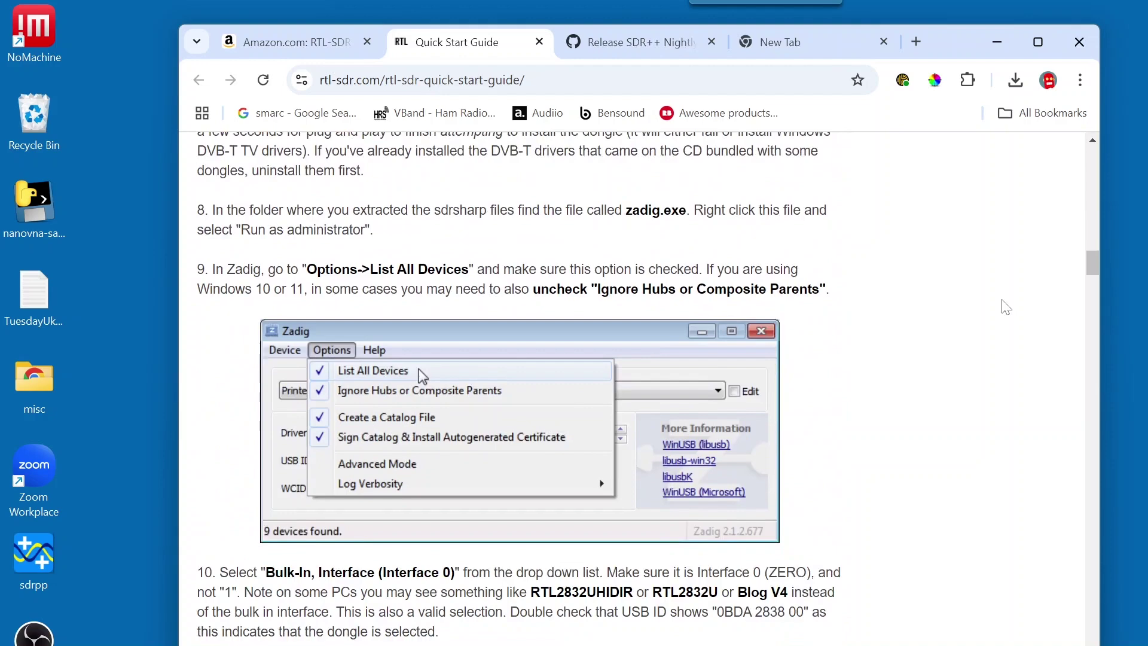
{"action": "scroll", "coordinate": [1006, 306], "scroll_direction": "down", "scroll_amount": 6}
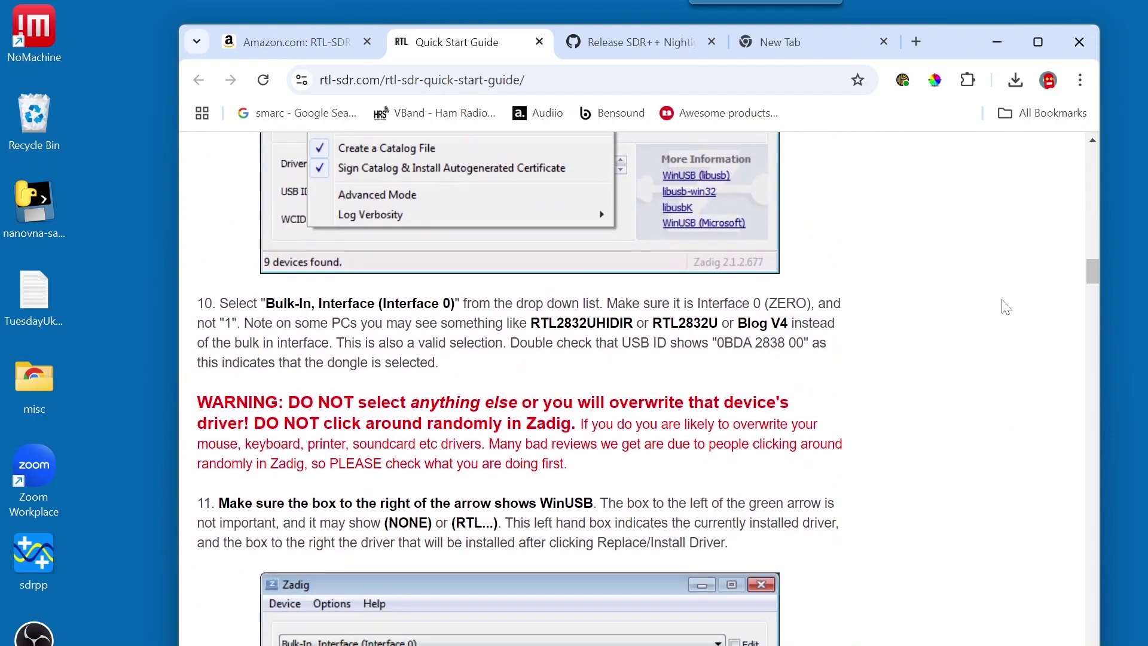
{"action": "scroll", "coordinate": [1006, 307], "scroll_direction": "down", "scroll_amount": 15}
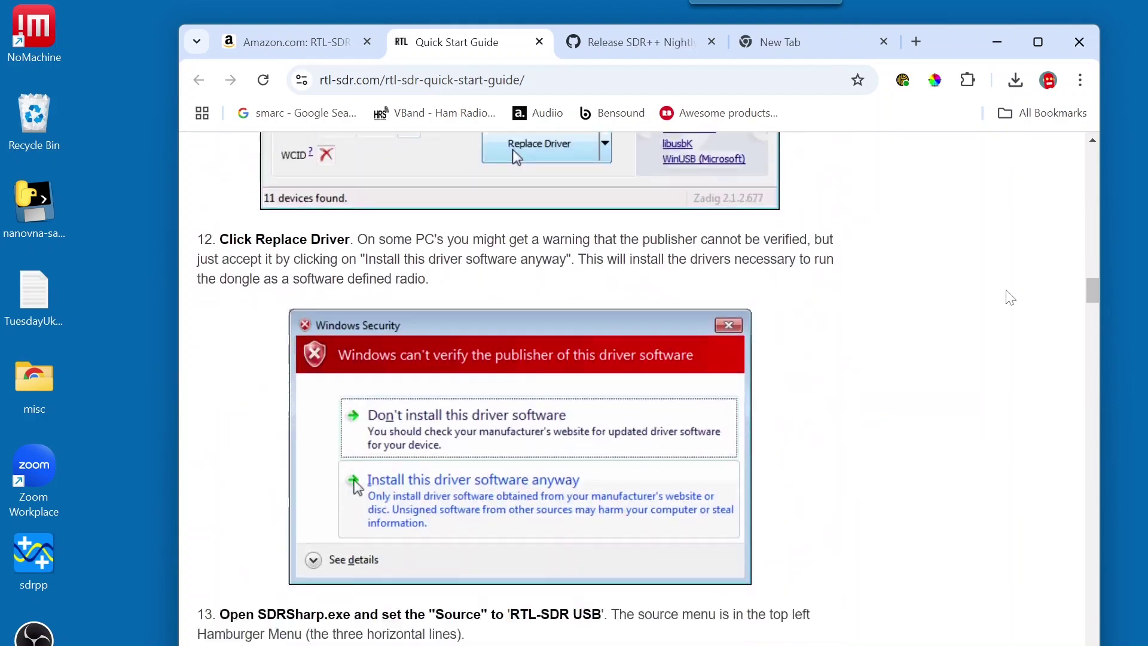
{"action": "scroll", "coordinate": [1012, 291], "scroll_direction": "down", "scroll_amount": 16}
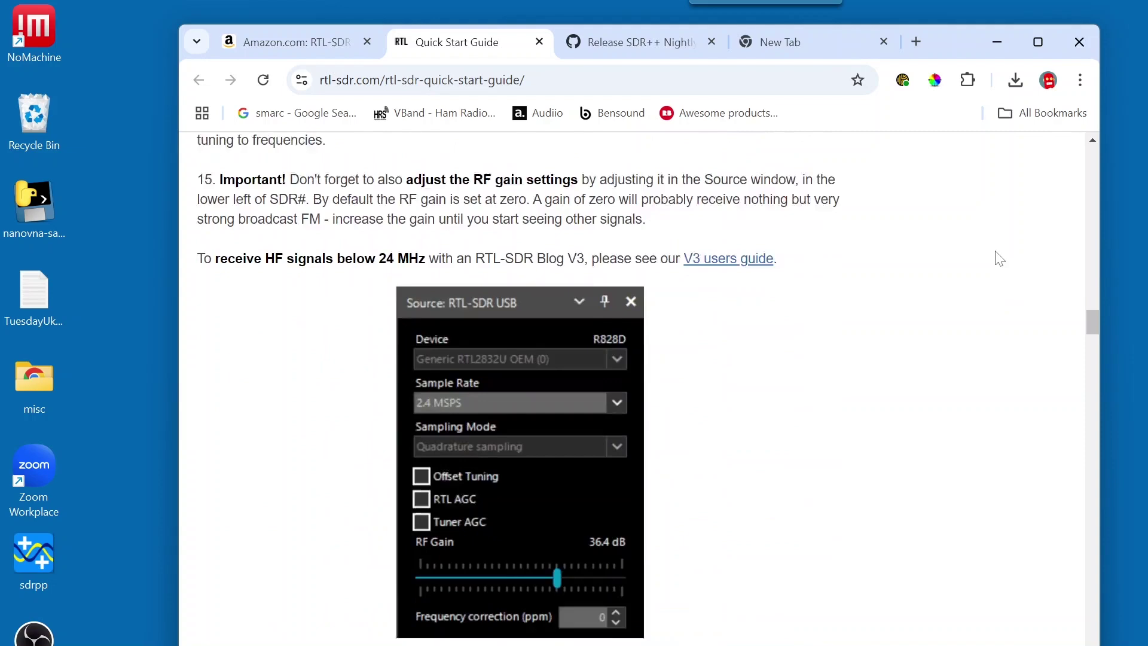
{"action": "scroll", "coordinate": [1001, 258], "scroll_direction": "down", "scroll_amount": 8}
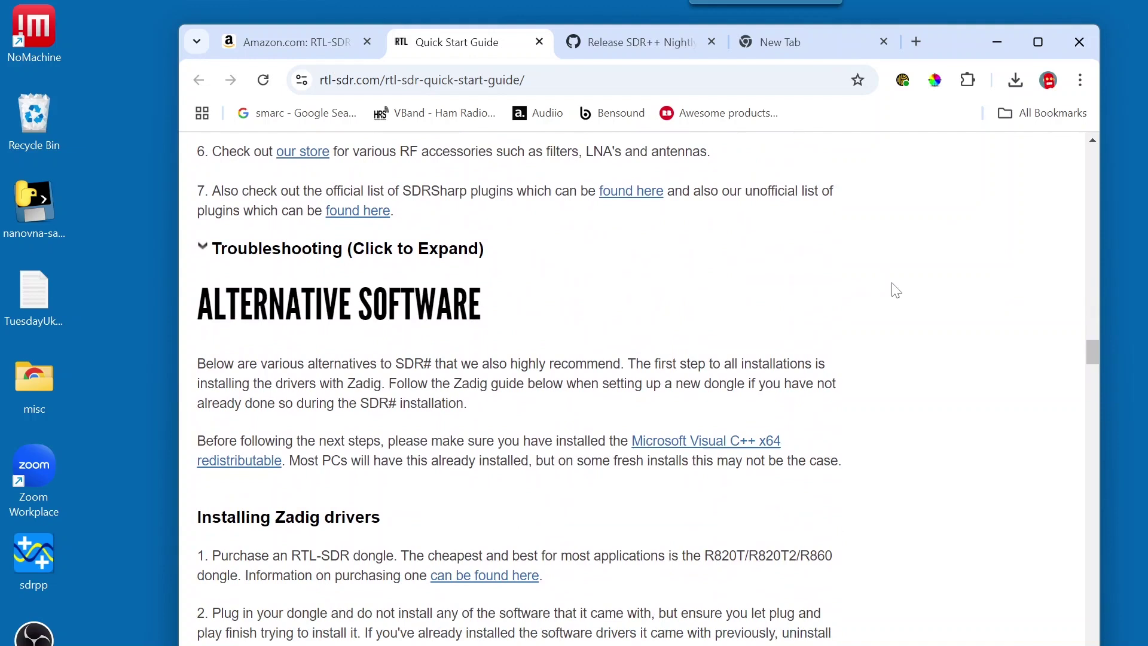
{"action": "scroll", "coordinate": [951, 254], "scroll_direction": "down", "scroll_amount": 3}
Open the zadig.akeo.ie link in step 3 of the guide in a new background tab
{"action": "scroll", "coordinate": [952, 253], "scroll_direction": "up", "scroll_amount": 1}
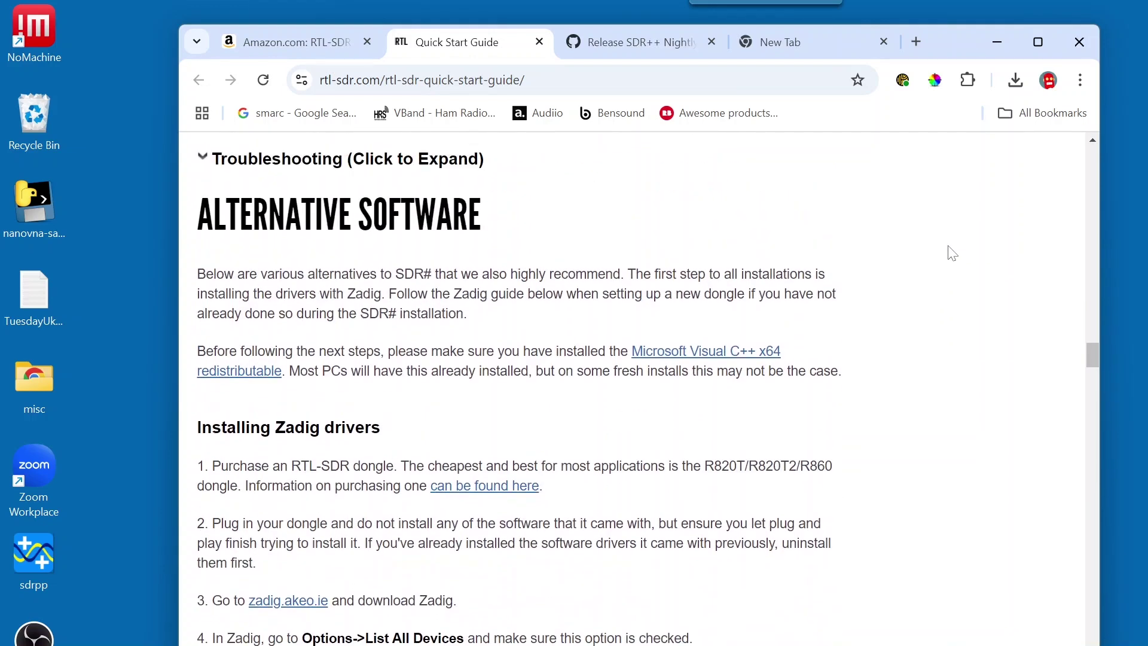
{"action": "right_click", "coordinate": [296, 609]}
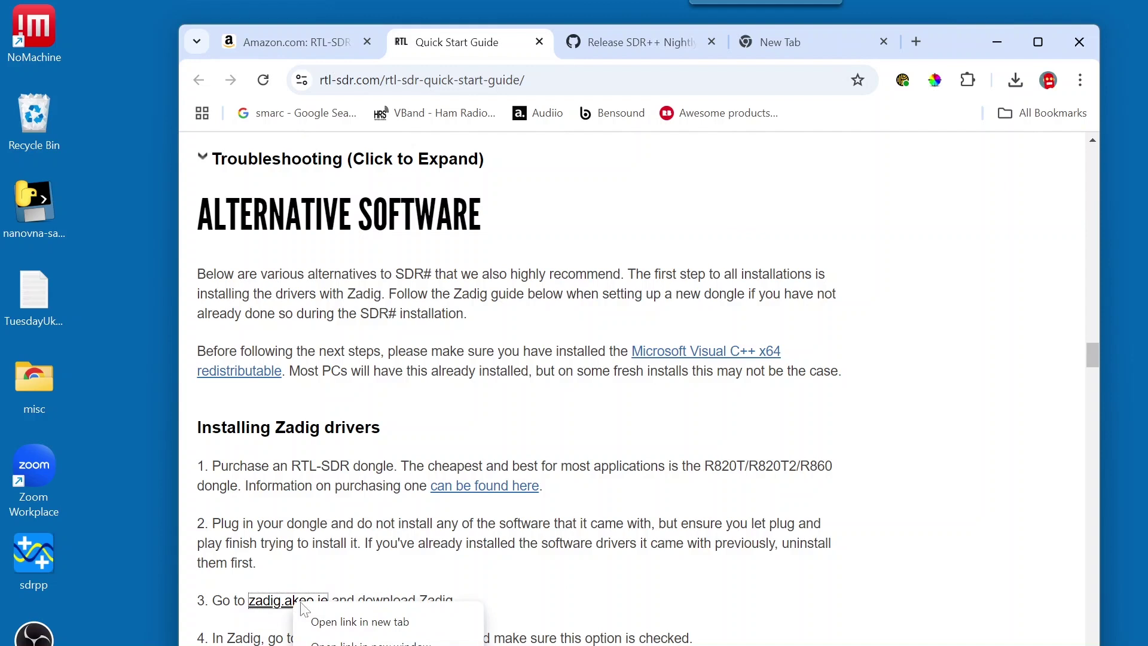
{"action": "left_click", "coordinate": [329, 622]}
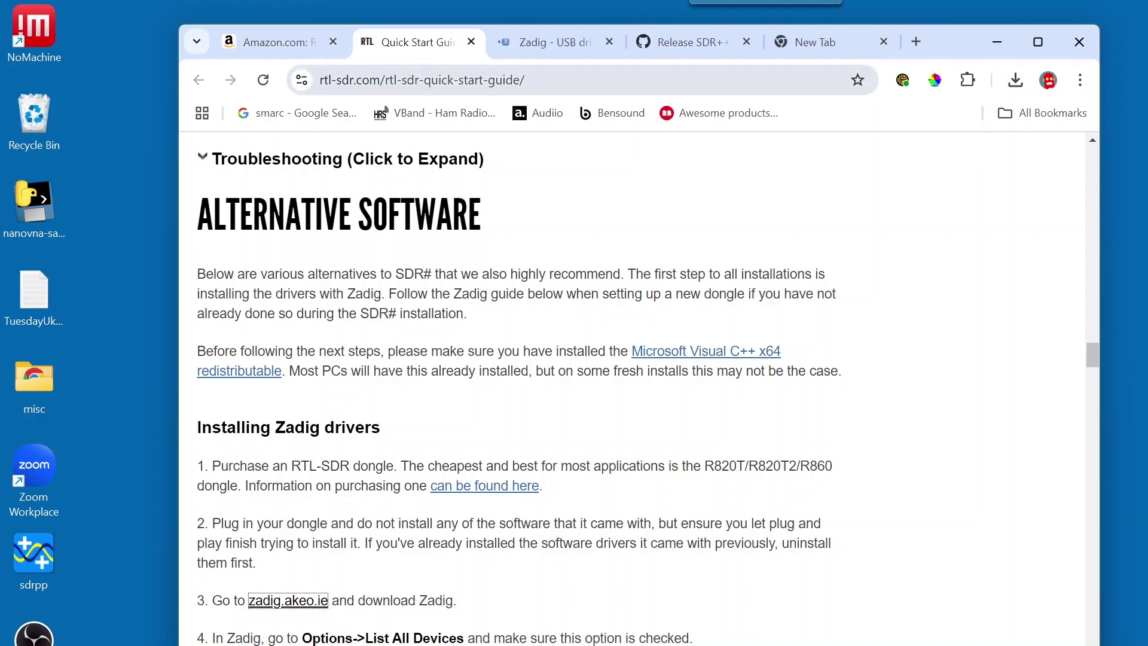
Switch to the new Zadig tab and close the Capterra ad covering the page
{"action": "left_click", "coordinate": [581, 54]}
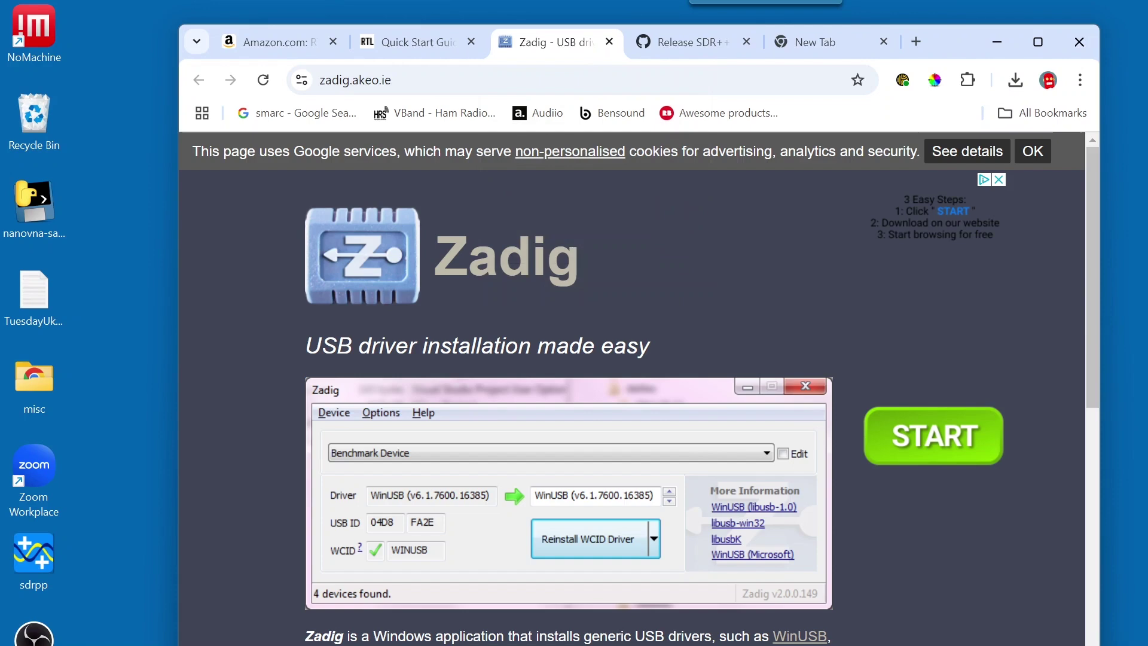
{"action": "scroll", "coordinate": [802, 536], "scroll_direction": "down", "scroll_amount": 3}
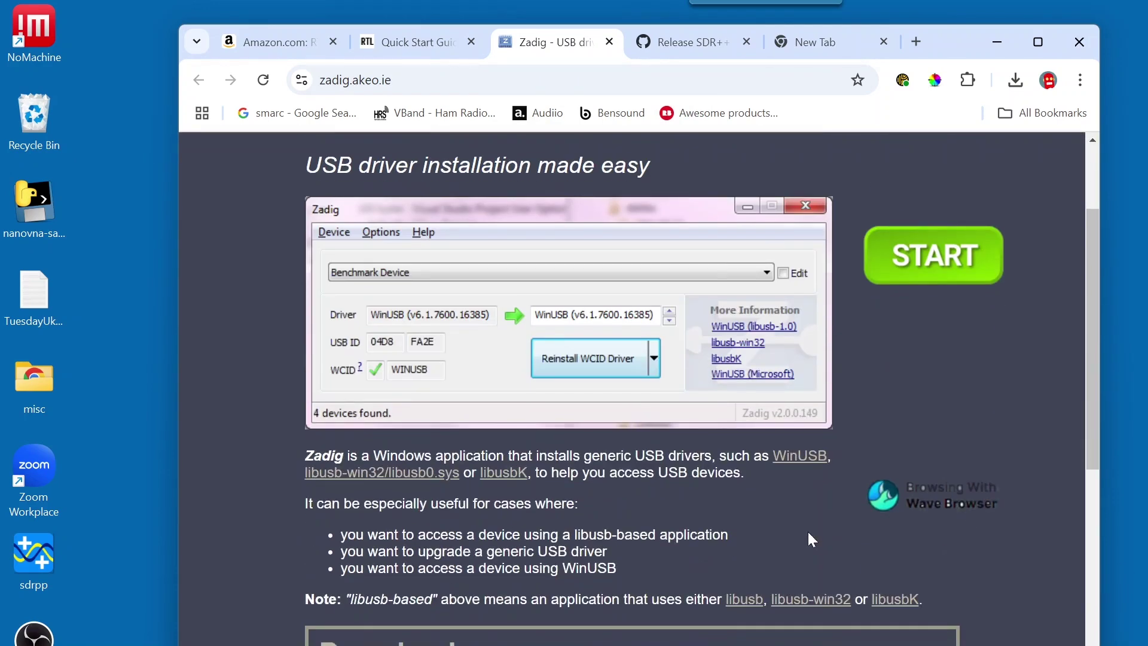
{"action": "scroll", "coordinate": [718, 535], "scroll_direction": "down", "scroll_amount": 2}
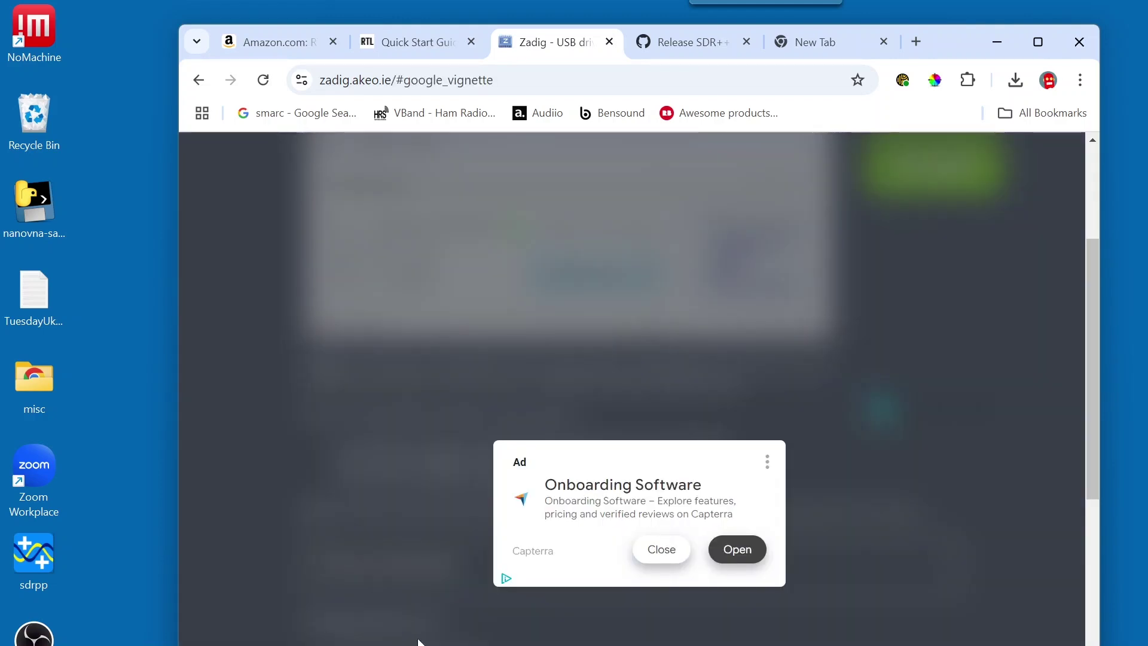
{"action": "left_click", "coordinate": [663, 550]}
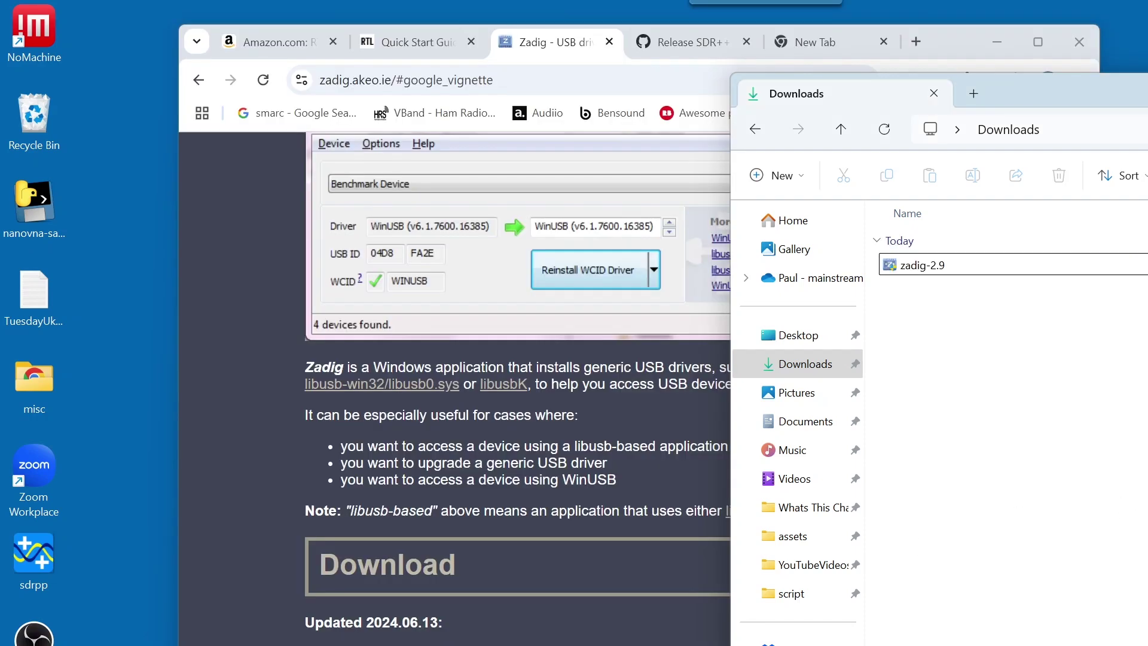
Bring the Downloads window fully into view and launch zadig-2.9 from it
{"action": "left_click_drag", "start_coordinate": [1145, 81], "coordinate": [900, 86]}
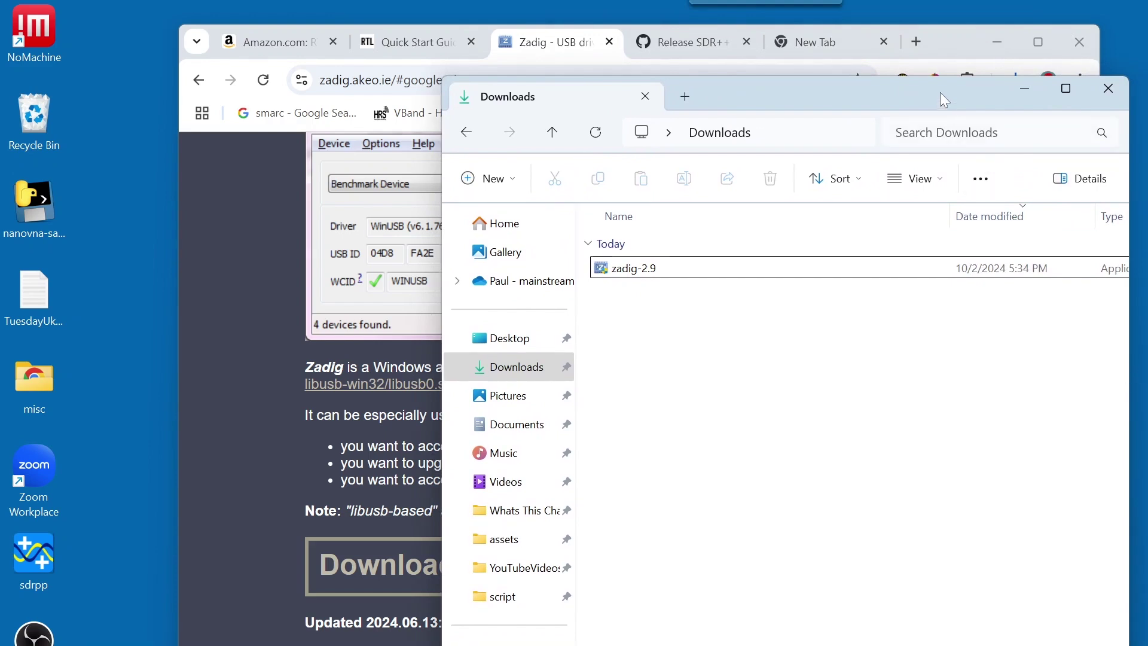
{"action": "left_click_drag", "start_coordinate": [935, 83], "coordinate": [882, 92]}
{"action": "left_click", "coordinate": [636, 277]}
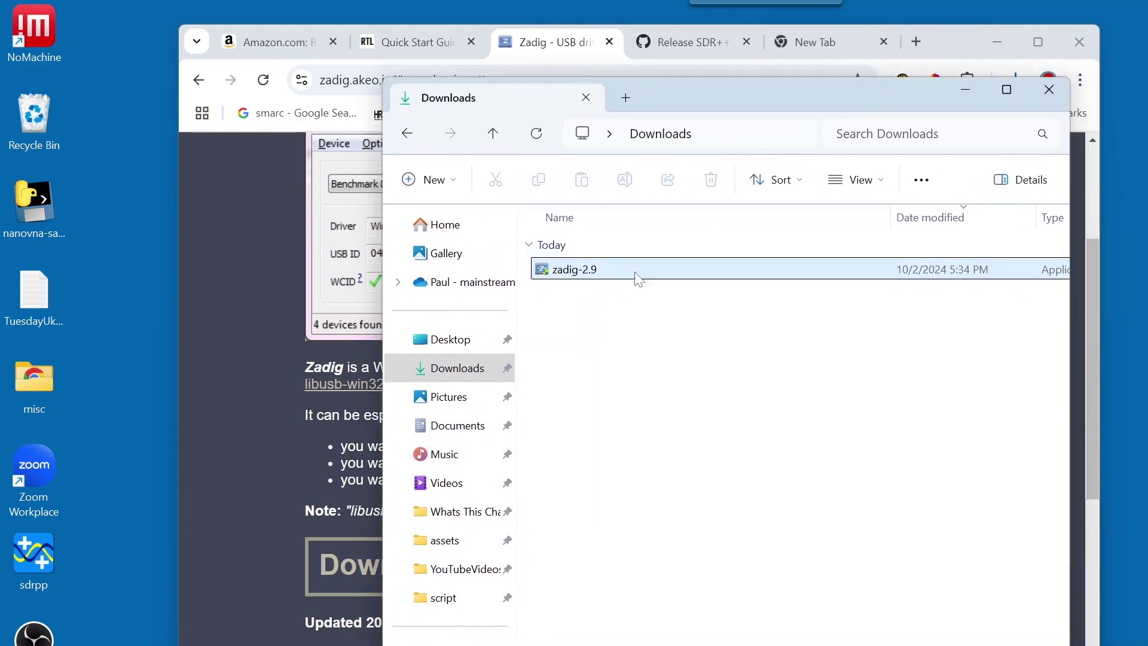
{"action": "double_click", "coordinate": [543, 272]}
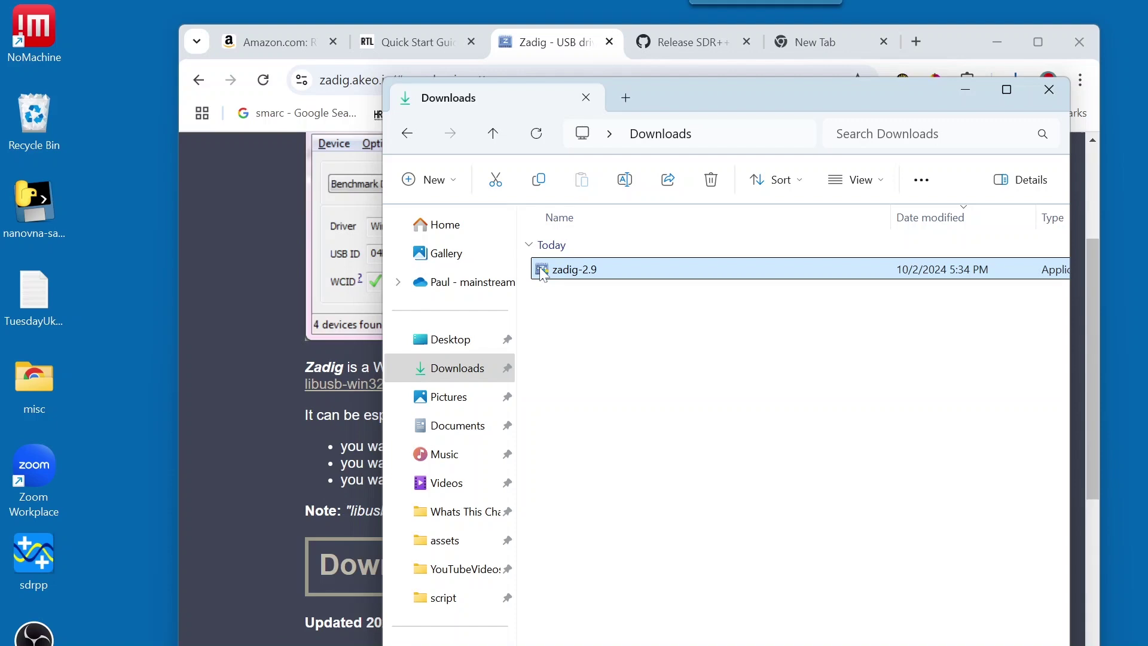
{"action": "double_click", "coordinate": [543, 271]}
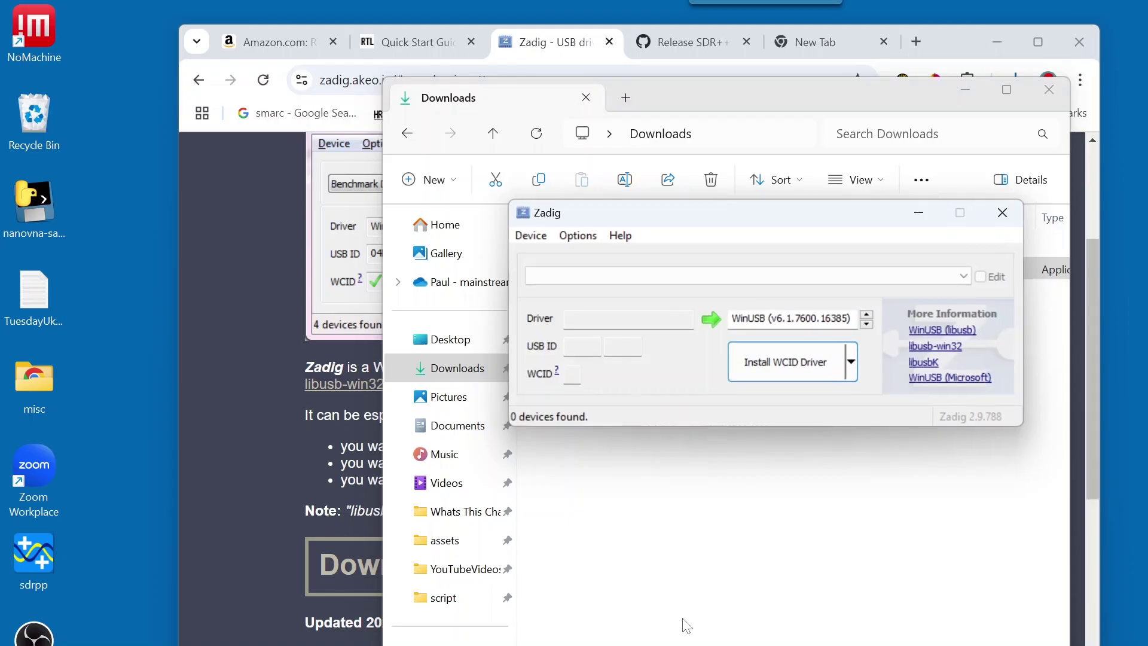
Minimize File Explorer and show the Quick Start Guide's Zadig steps in Chrome beside Zadig
{"action": "left_click", "coordinate": [974, 88]}
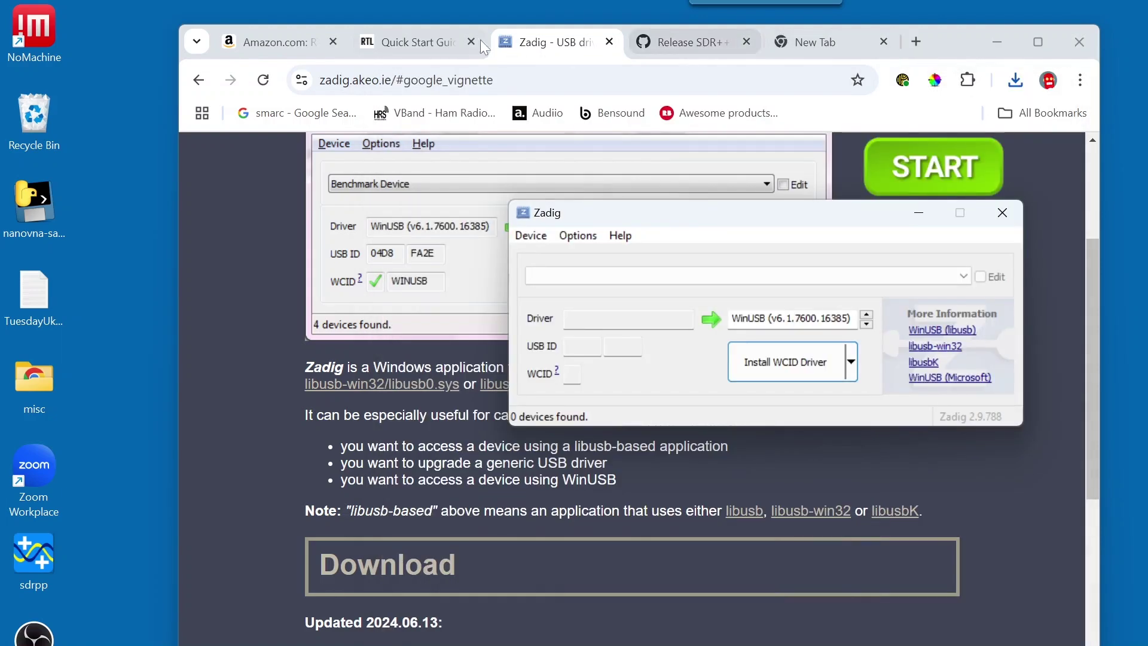
{"action": "left_click", "coordinate": [400, 38]}
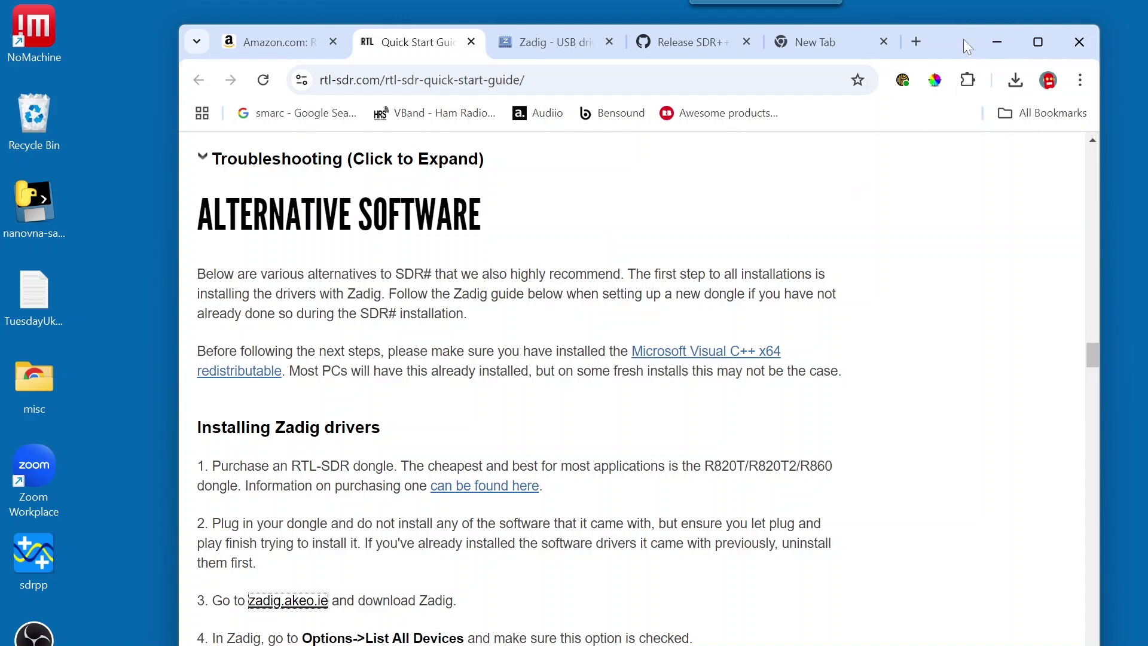
{"action": "left_click_drag", "start_coordinate": [964, 41], "coordinate": [931, 33]}
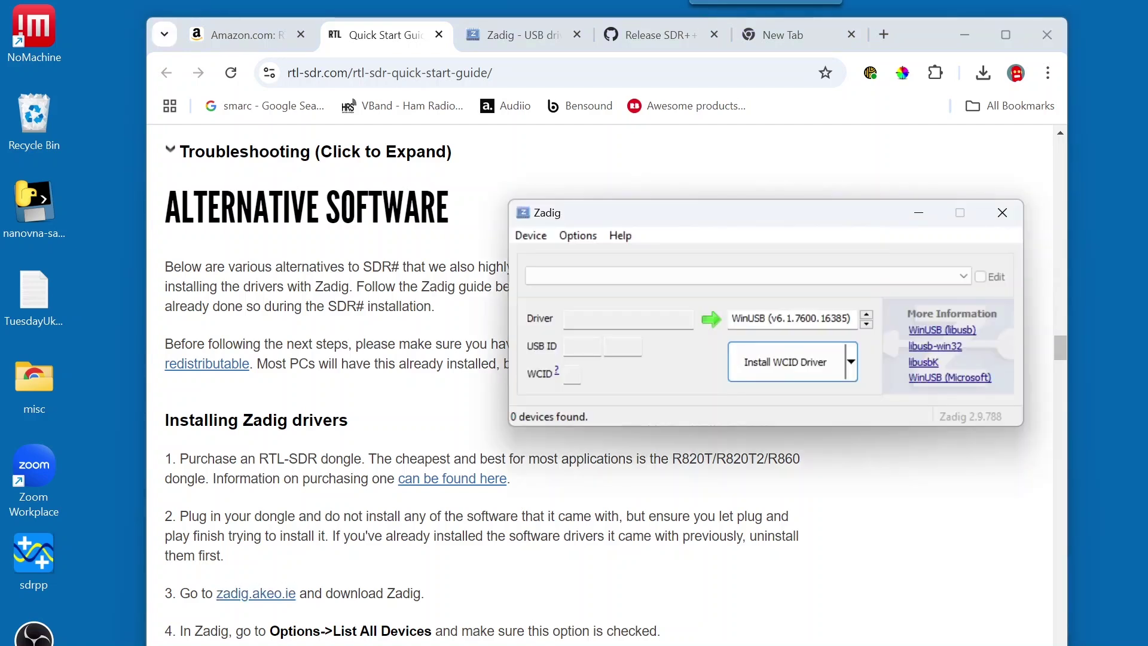
Enable List All Devices and select the Blog V4 dongle (USB ID 0BDA 2838)
{"action": "left_click", "coordinate": [589, 236]}
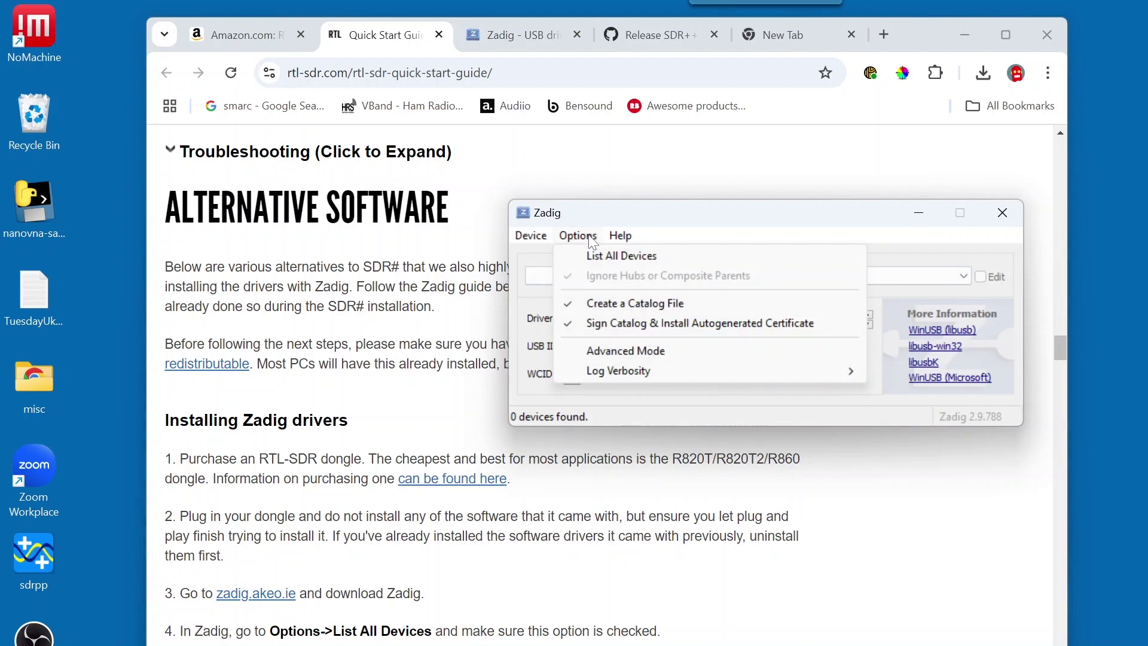
{"action": "left_click", "coordinate": [575, 257]}
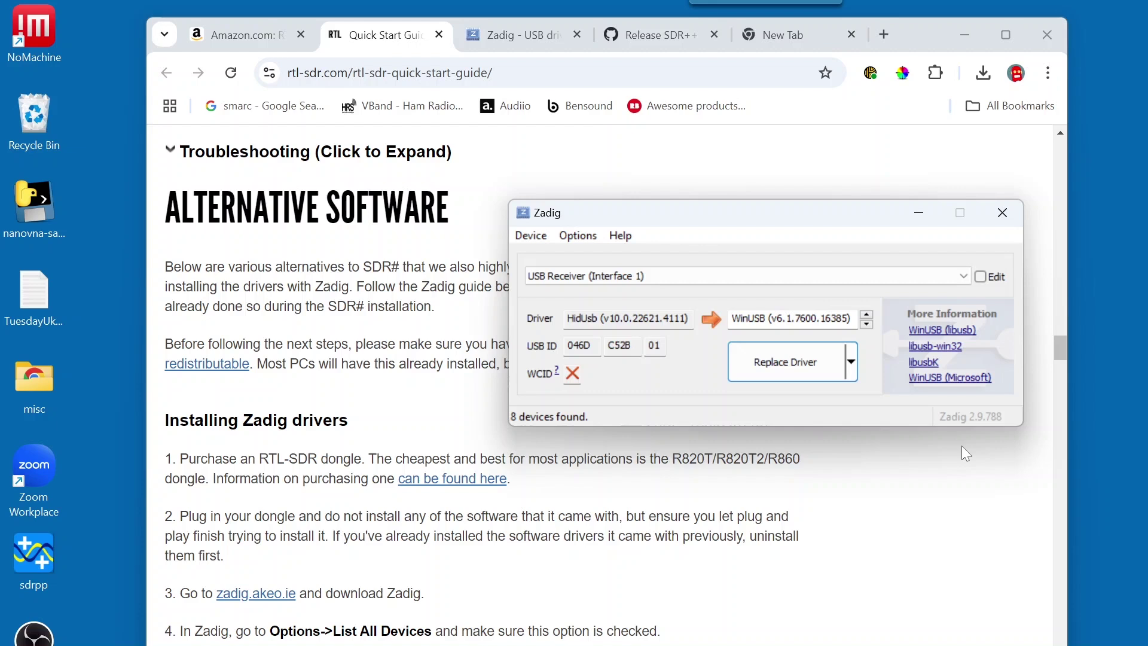
{"action": "left_click", "coordinate": [969, 288]}
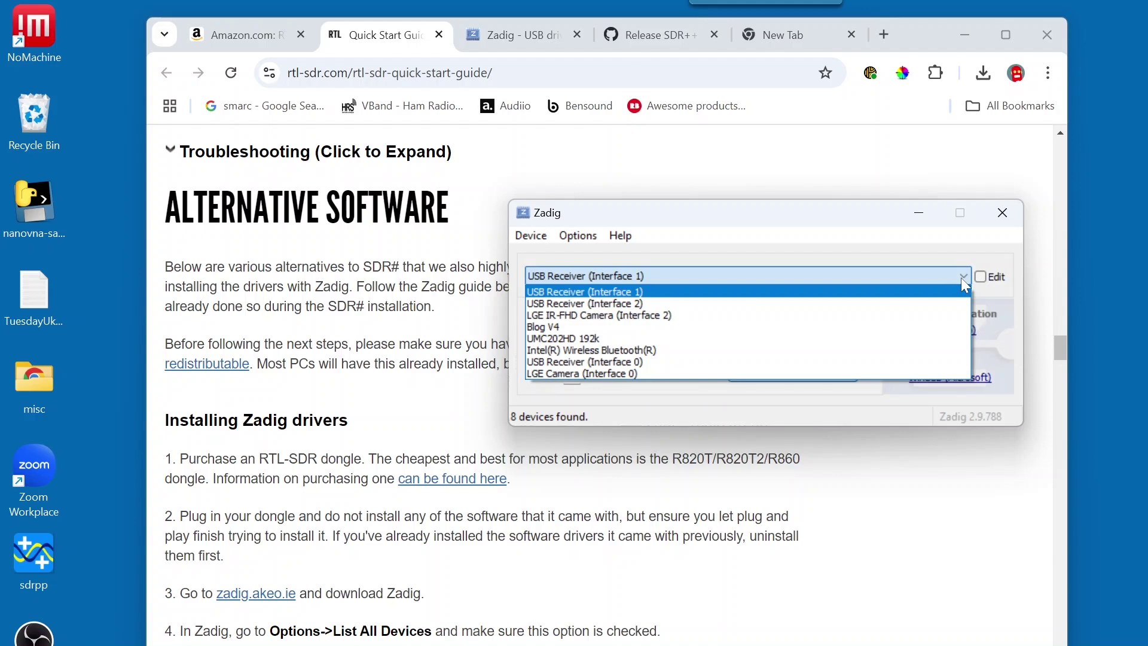
{"action": "left_click", "coordinate": [555, 328]}
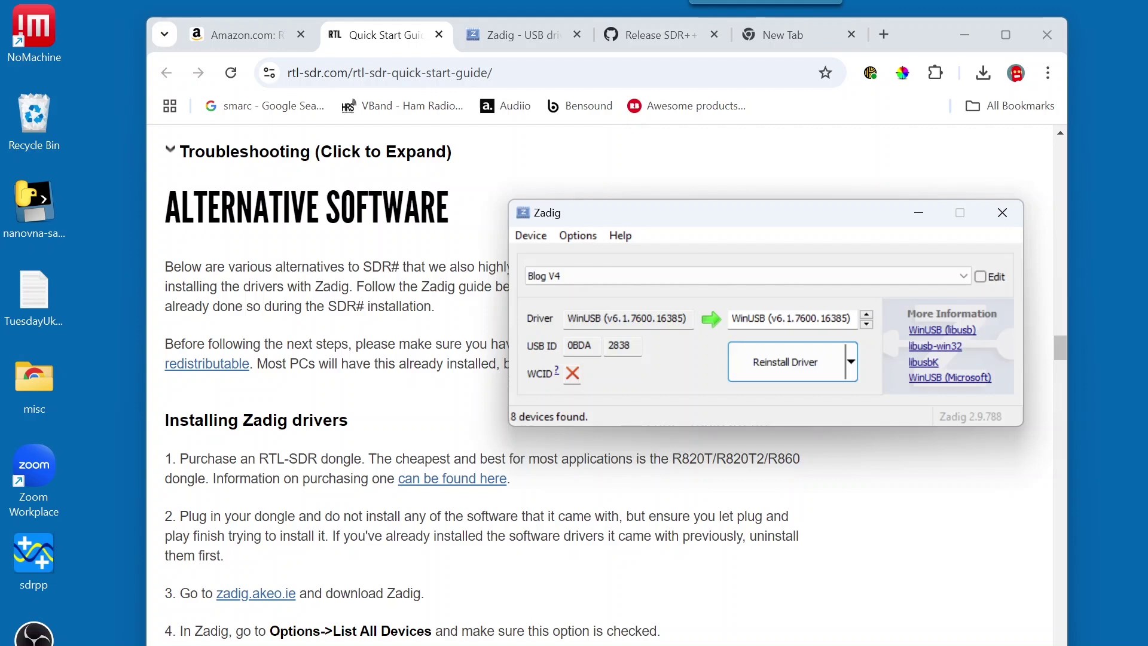
Compare Blog V4's USB ID 0BDA 2838 with the guide's step 5, then reinstall WinUSB
{"action": "key", "text": "alt+Tab"}
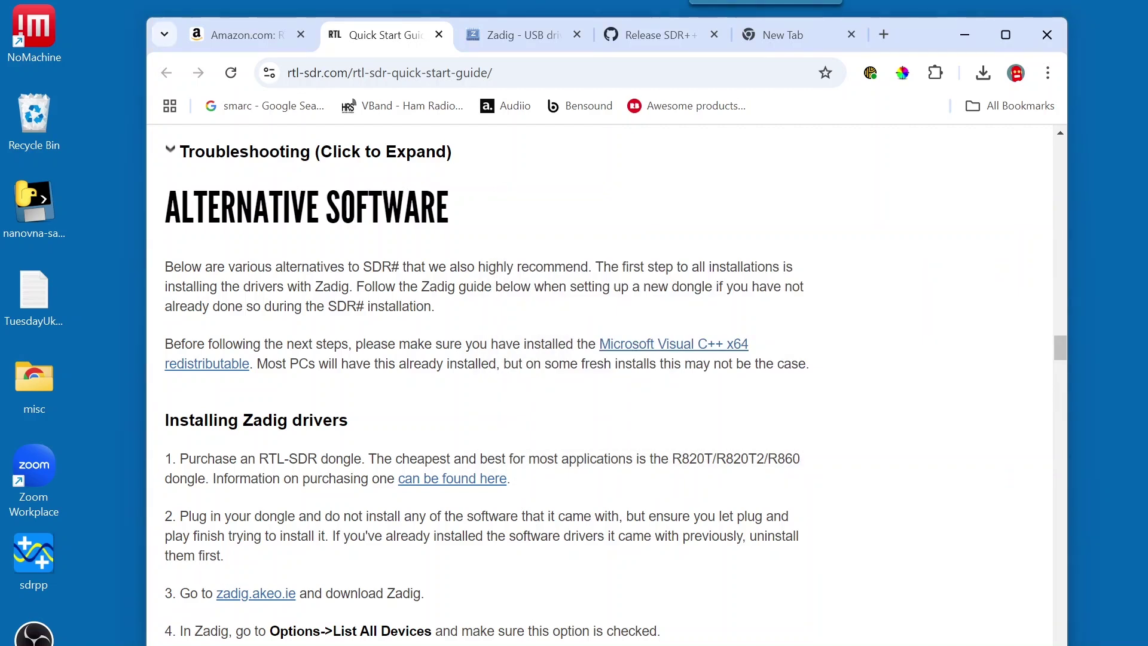
{"action": "key", "text": "alt+Tab"}
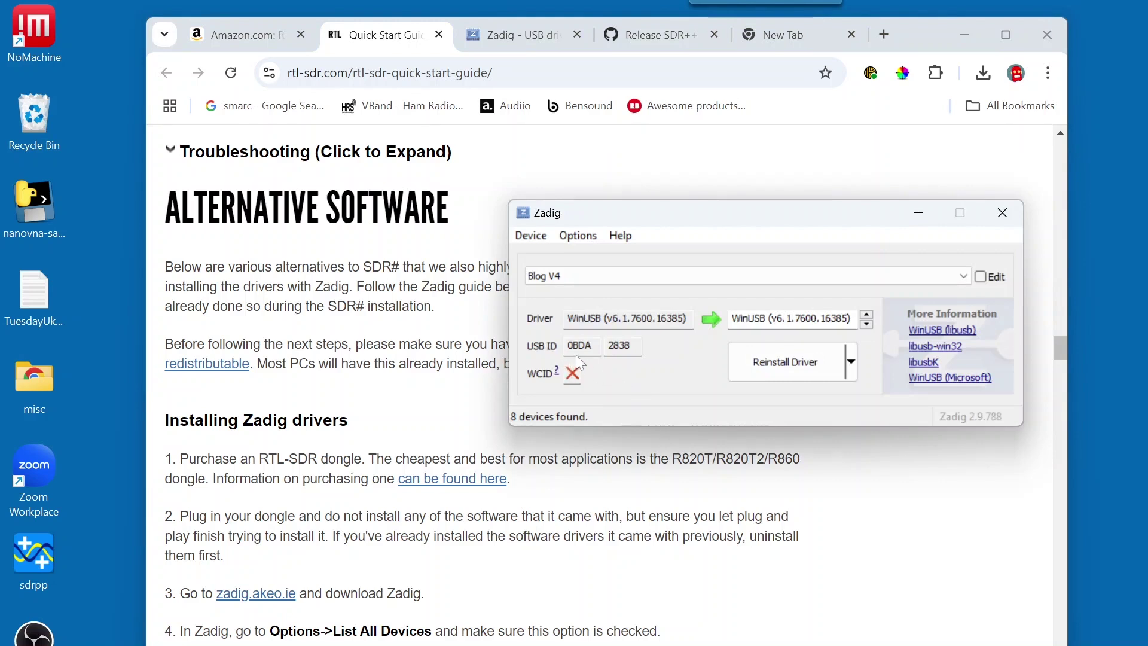
{"action": "mouse_move", "coordinate": [576, 353]}
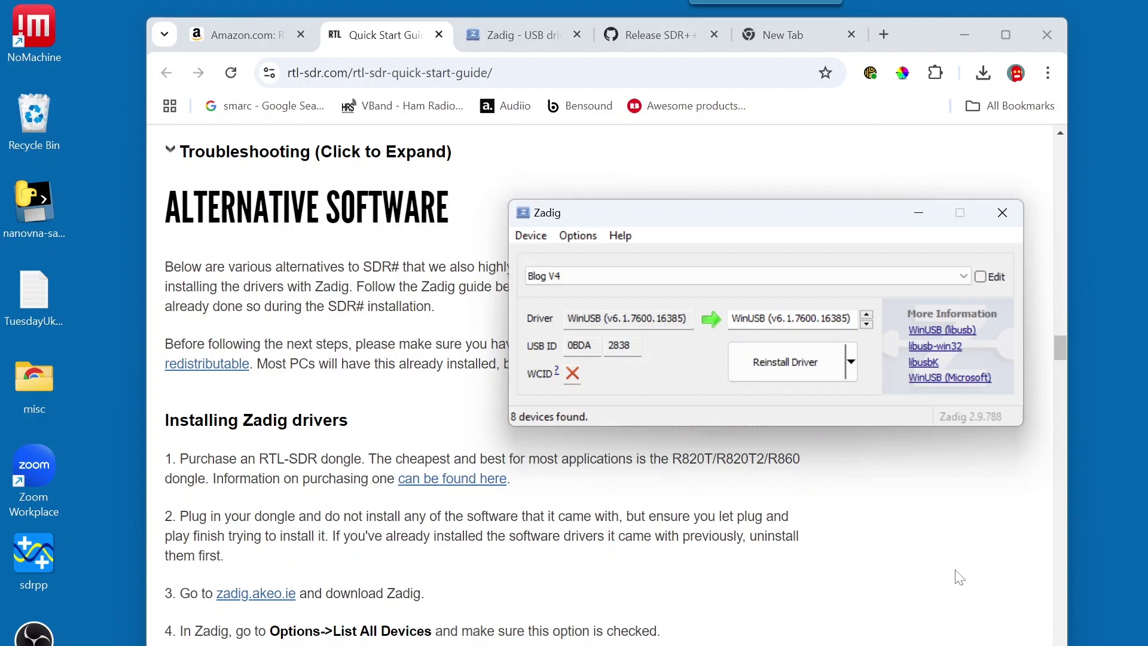
{"action": "scroll", "coordinate": [957, 574], "scroll_direction": "down", "scroll_amount": 5}
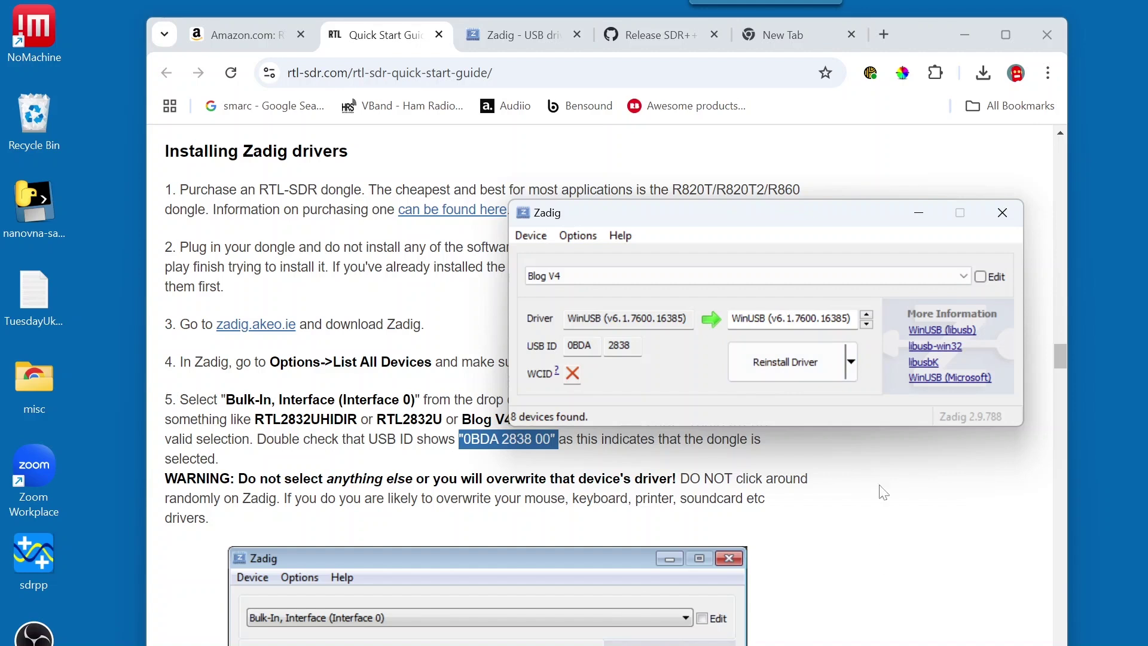
{"action": "left_click", "coordinate": [816, 364]}
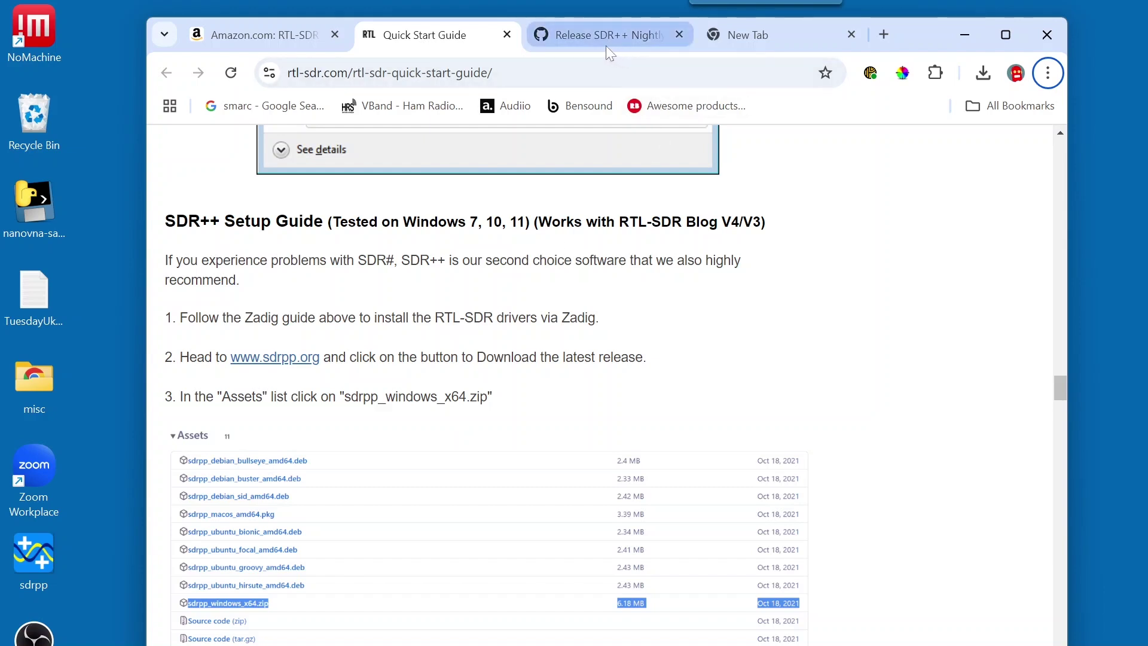
Switch to the Release SDR++ Nightly page in Chrome
{"action": "mouse_move", "coordinate": [612, 39]}
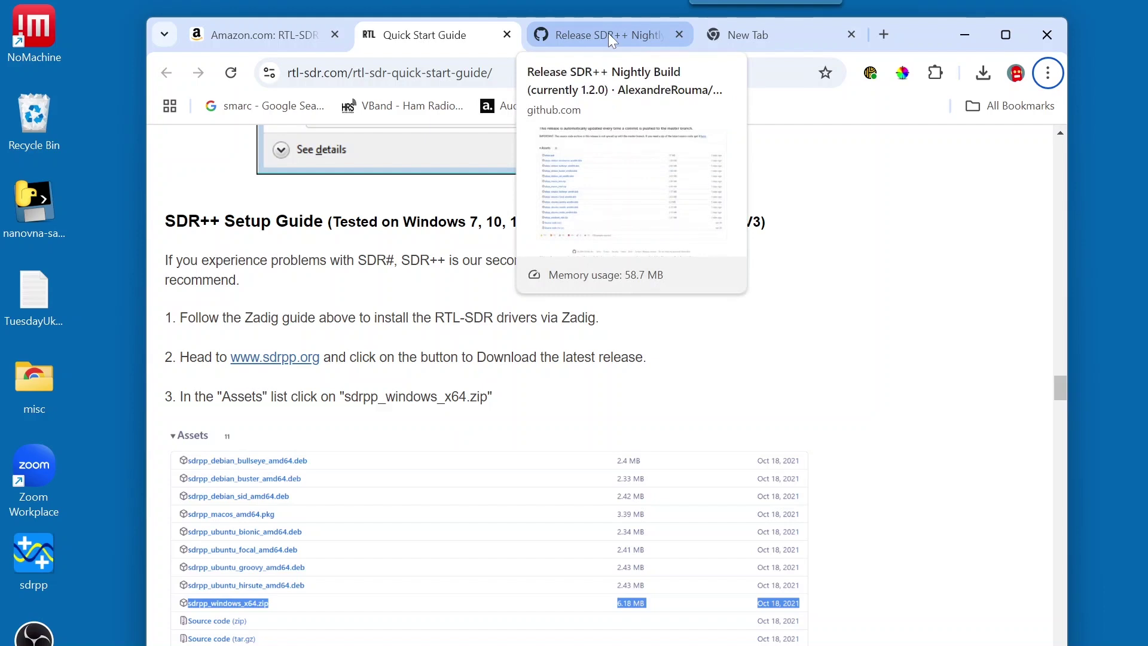
{"action": "left_click", "coordinate": [610, 37]}
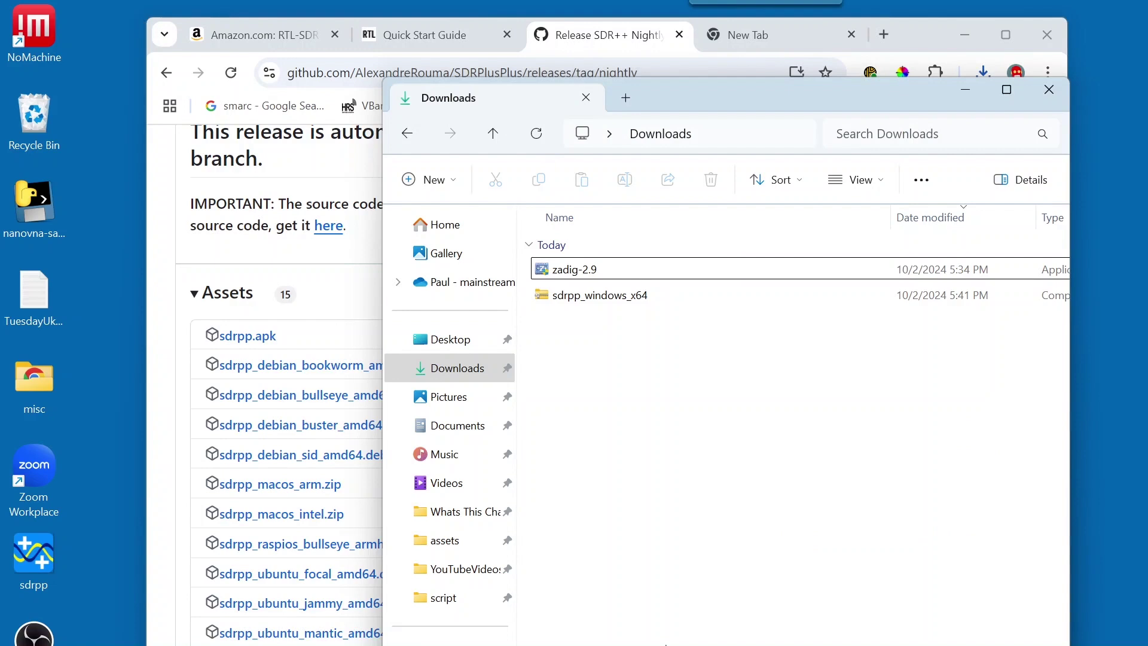
Extract sdrpp_windows_x64.zip into the suggested folder and close the extracted-files window
{"action": "left_click", "coordinate": [589, 302]}
{"action": "right_click", "coordinate": [588, 302]}
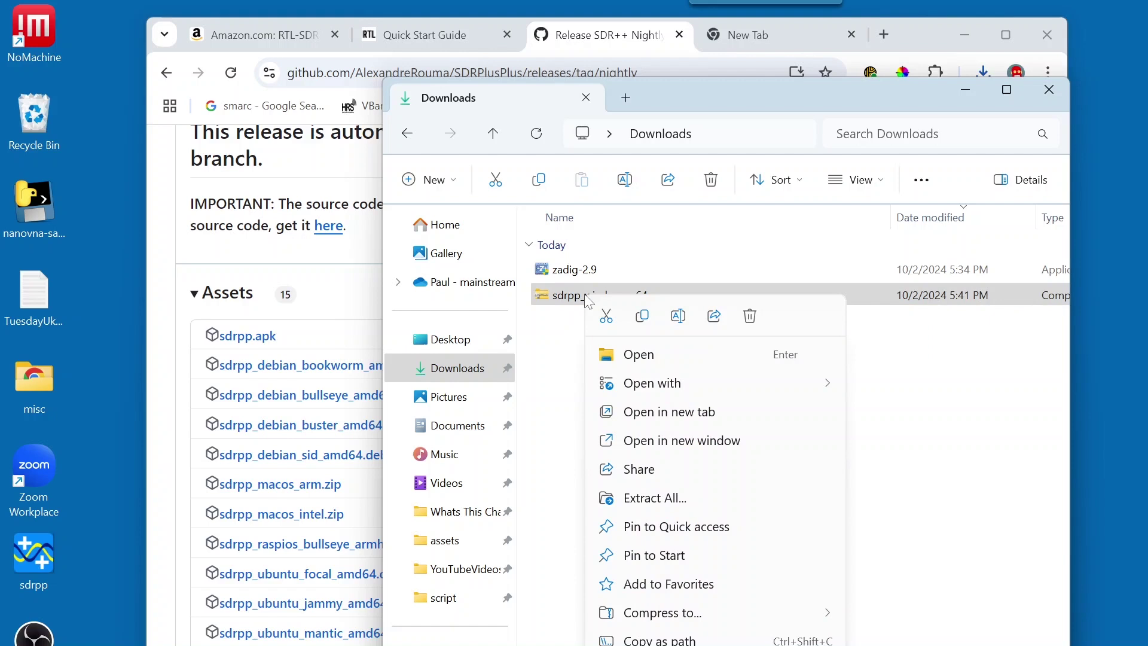
{"action": "left_click", "coordinate": [656, 498]}
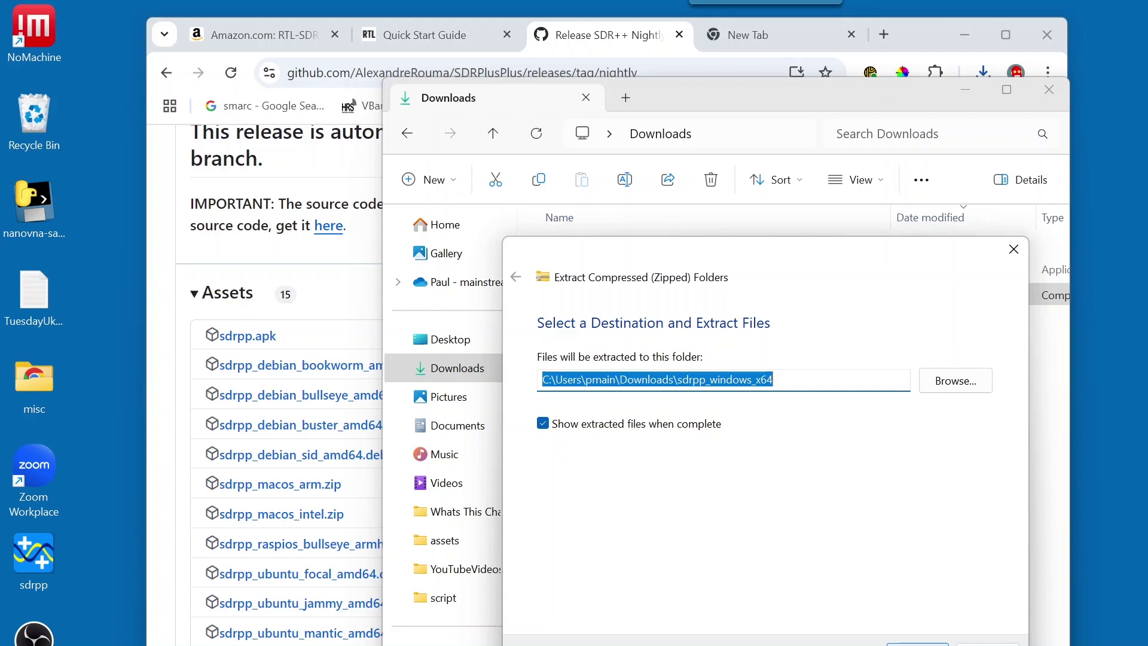
{"action": "key", "text": "Return"}
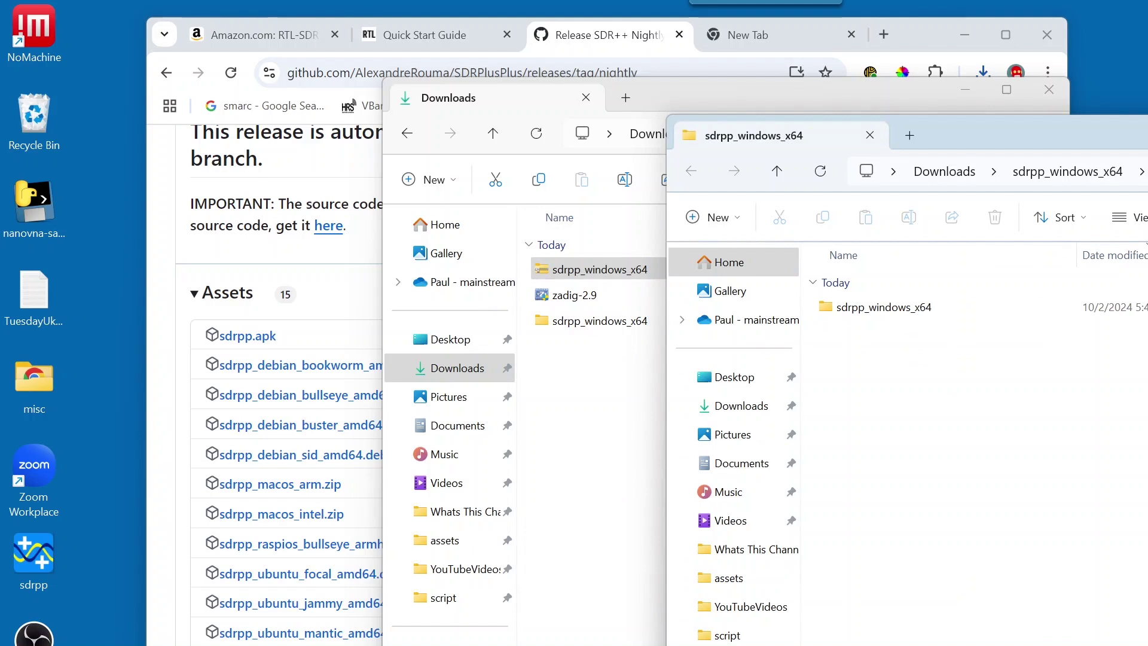
{"action": "key", "text": "ctrl+w"}
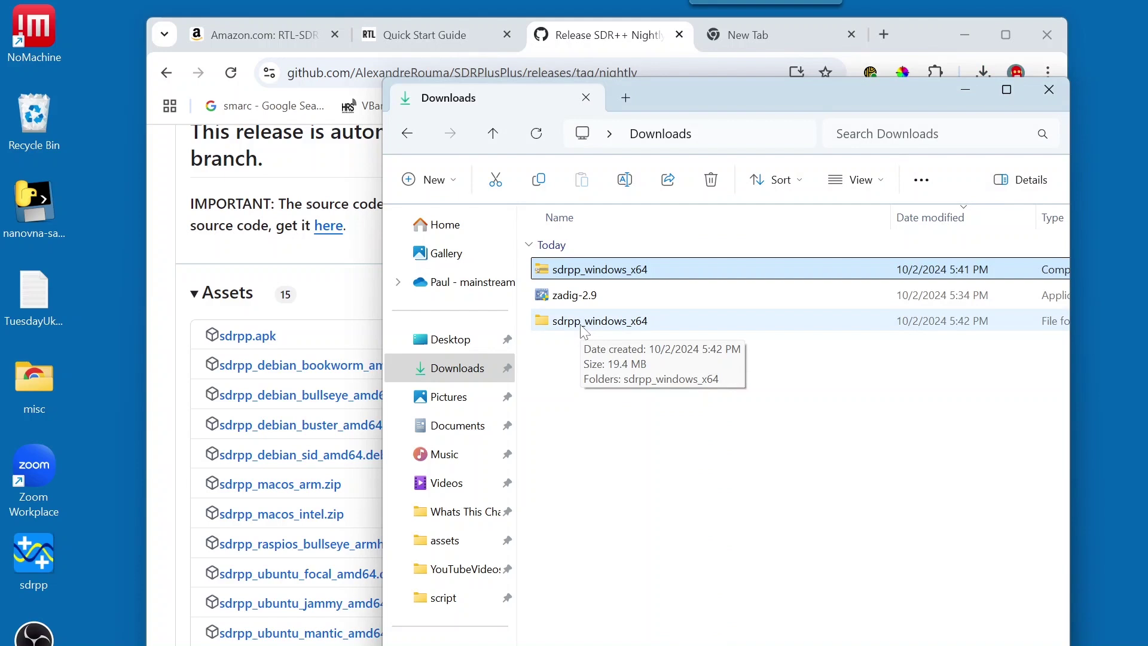
Open the sdrpp_windows_x64 folder, then its inner sdrpp_windows_x64 subfolder
{"action": "double_click", "coordinate": [546, 327]}
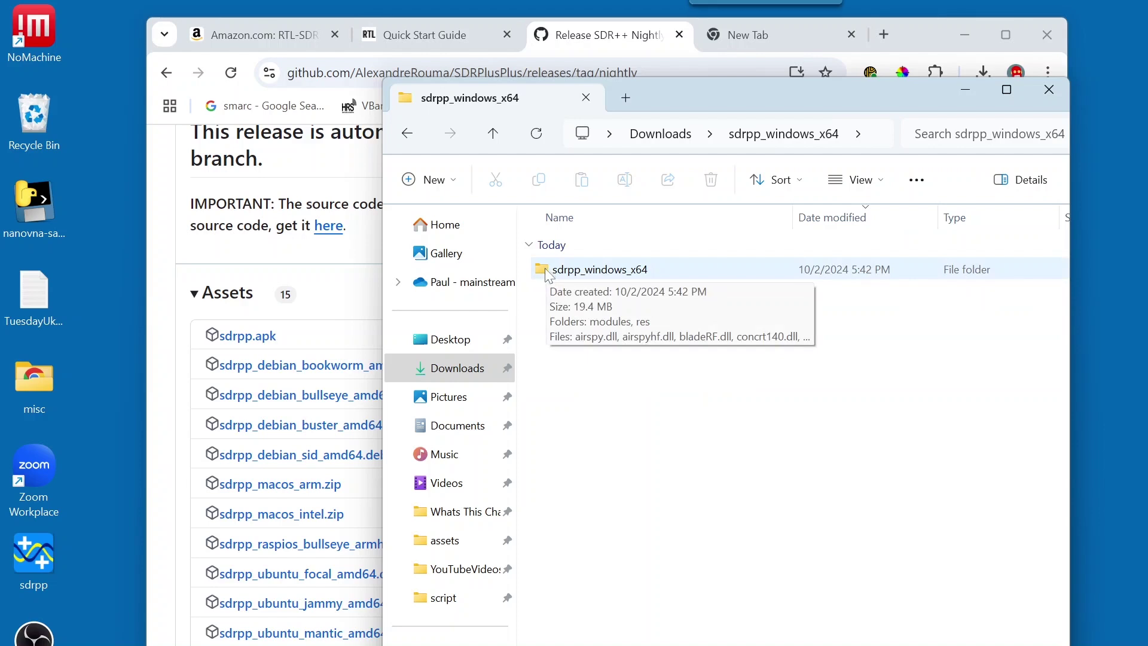
{"action": "double_click", "coordinate": [547, 270]}
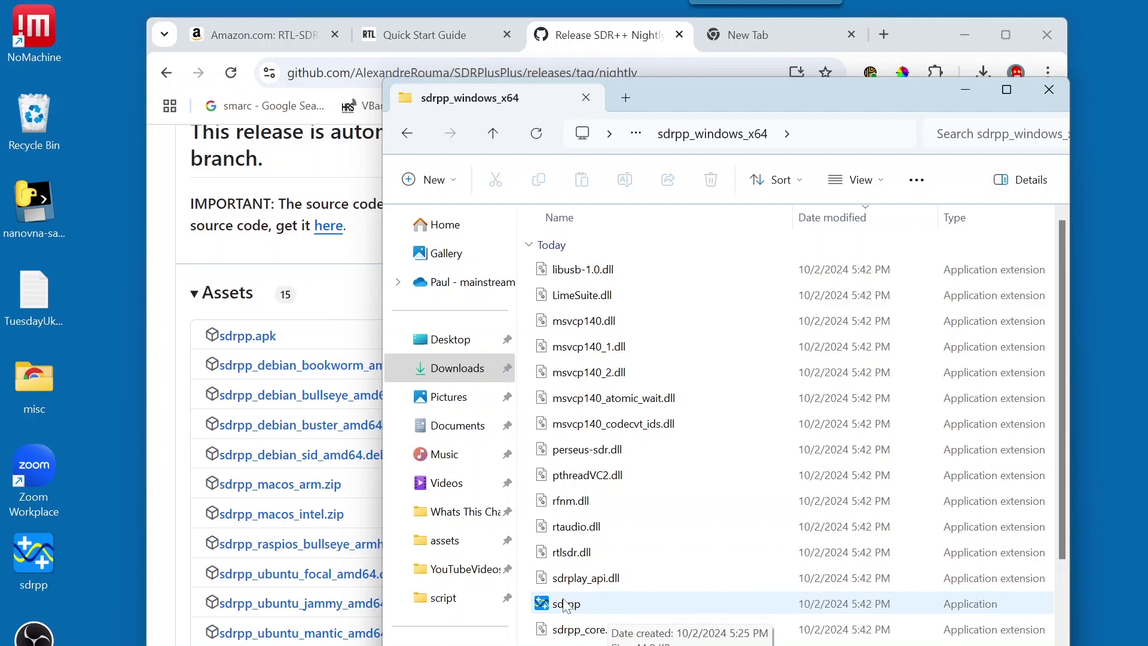
Launch sdrpp and allow it through SmartScreen via More info and Run anyway
{"action": "double_click", "coordinate": [600, 606]}
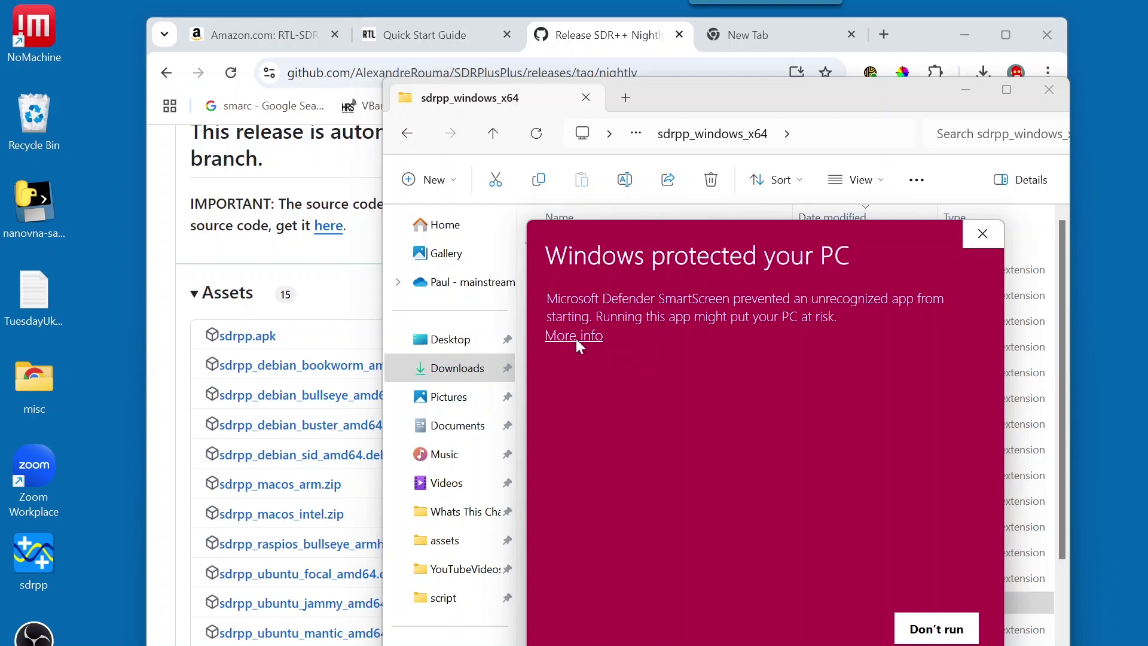
{"action": "left_click", "coordinate": [575, 336]}
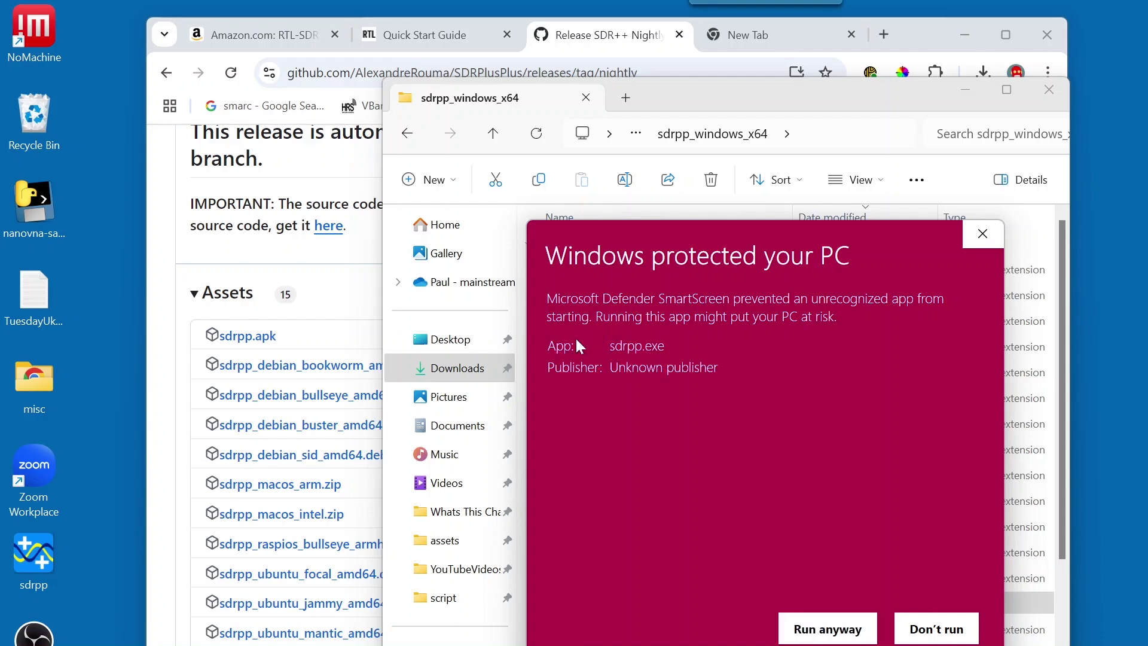
{"action": "left_click", "coordinate": [828, 631]}
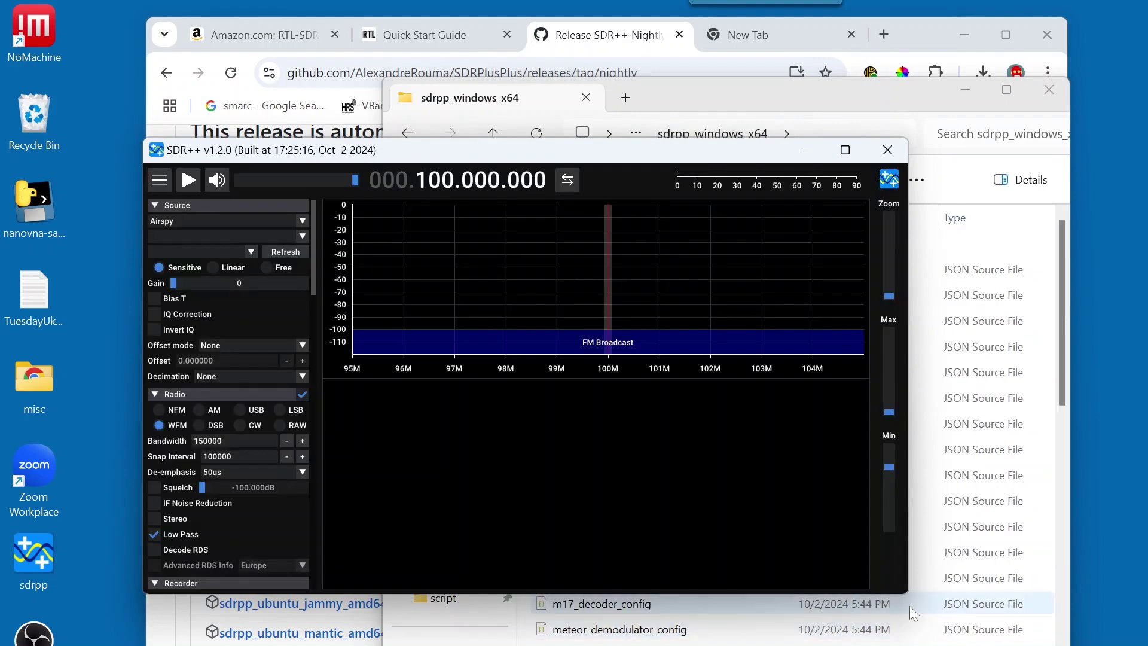
Enlarge the SDR++ window, minimize Explorer and Chrome, and move SDR++ higher on screen
{"action": "left_click_drag", "start_coordinate": [907, 593], "coordinate": [1147, 645]}
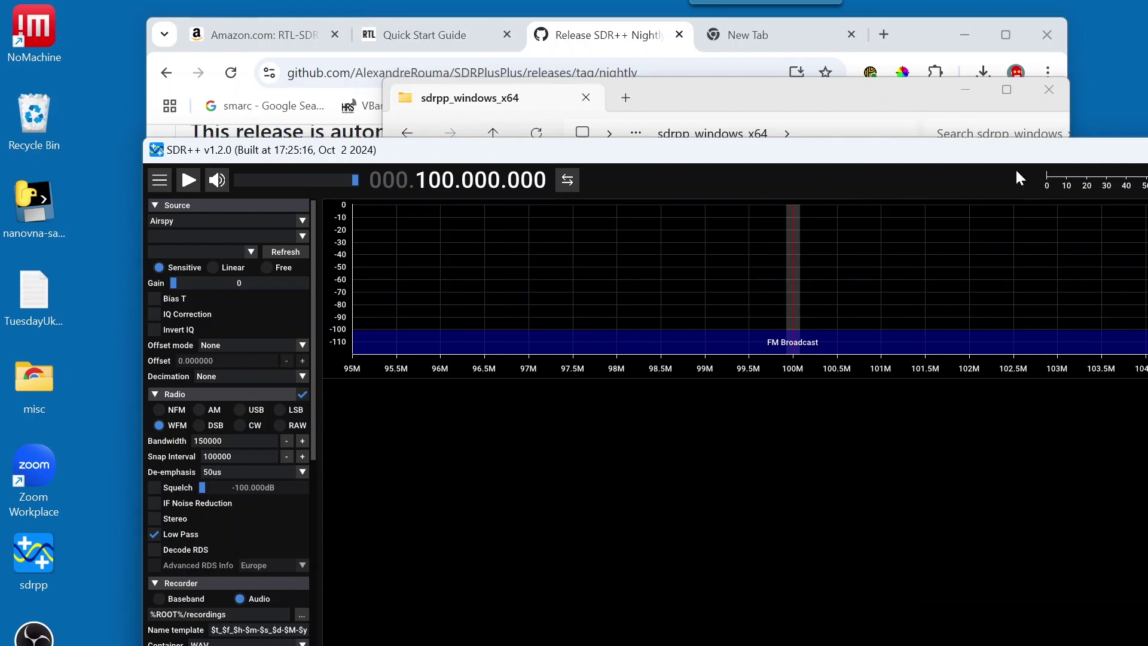
{"action": "left_click", "coordinate": [967, 89]}
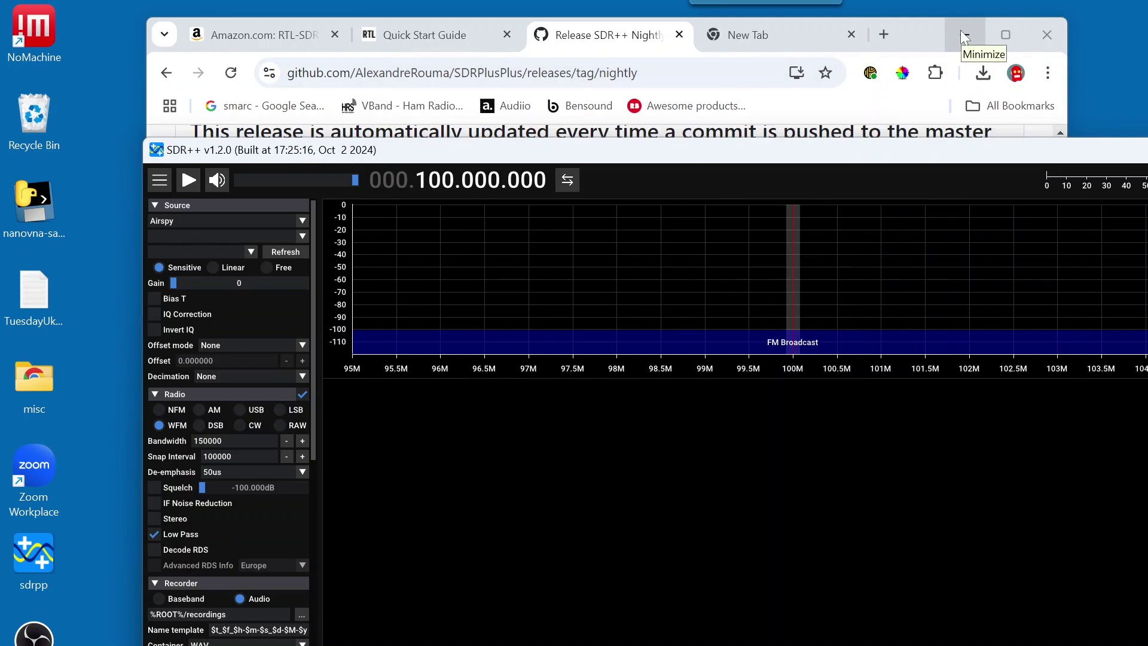
{"action": "left_click", "coordinate": [965, 36]}
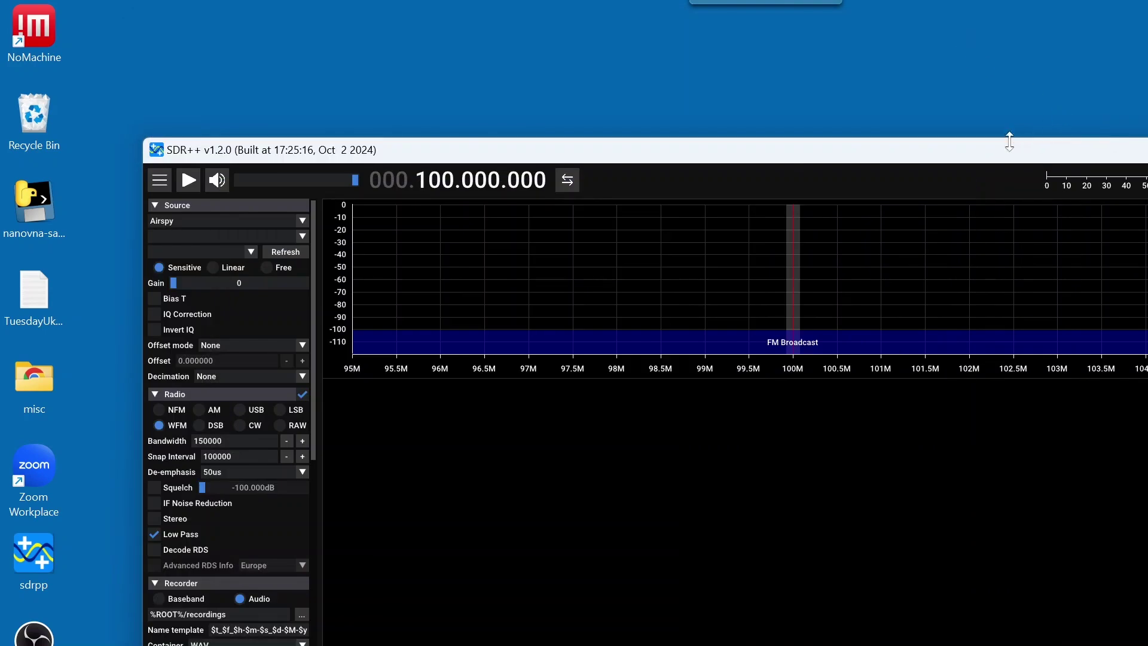
{"action": "left_click_drag", "start_coordinate": [996, 156], "coordinate": [986, 93]}
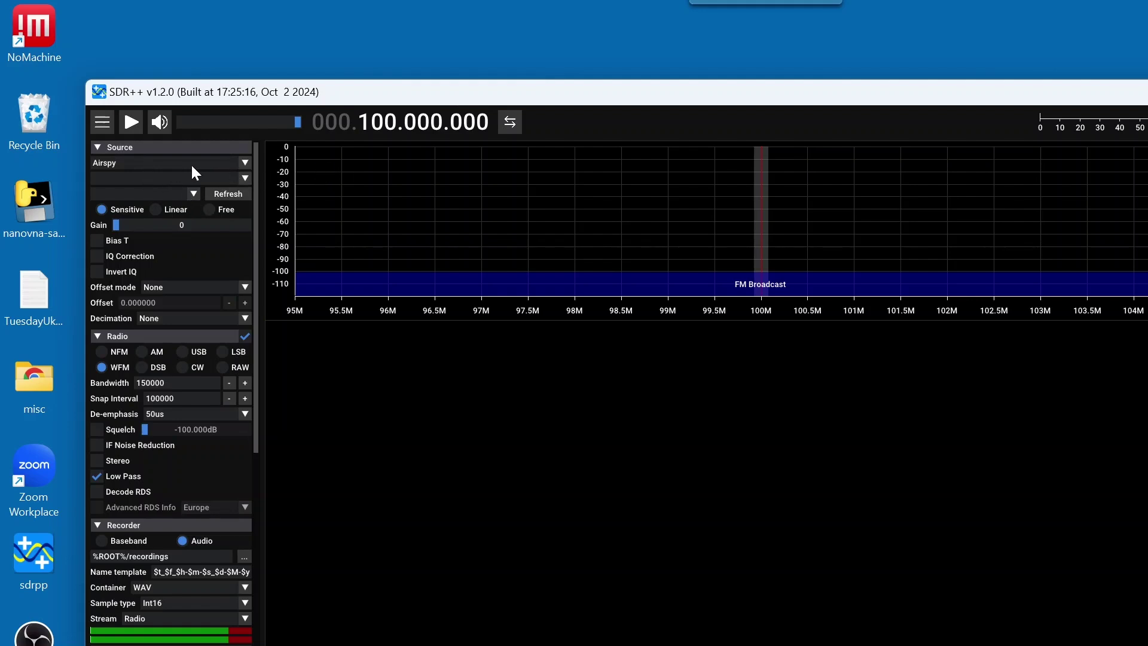
Choose RTL-SDR from the Source device list to use the Generic RTL2832U OEM dongle
{"action": "left_click", "coordinate": [246, 162]}
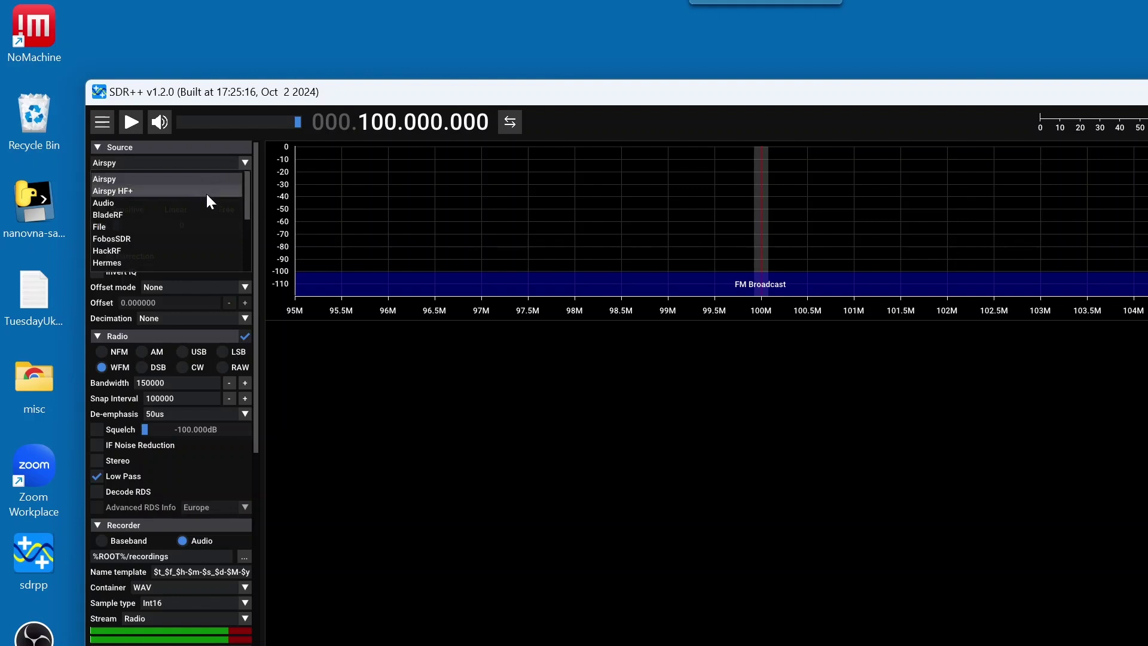
{"action": "scroll", "coordinate": [207, 192], "scroll_direction": "down", "scroll_amount": 1}
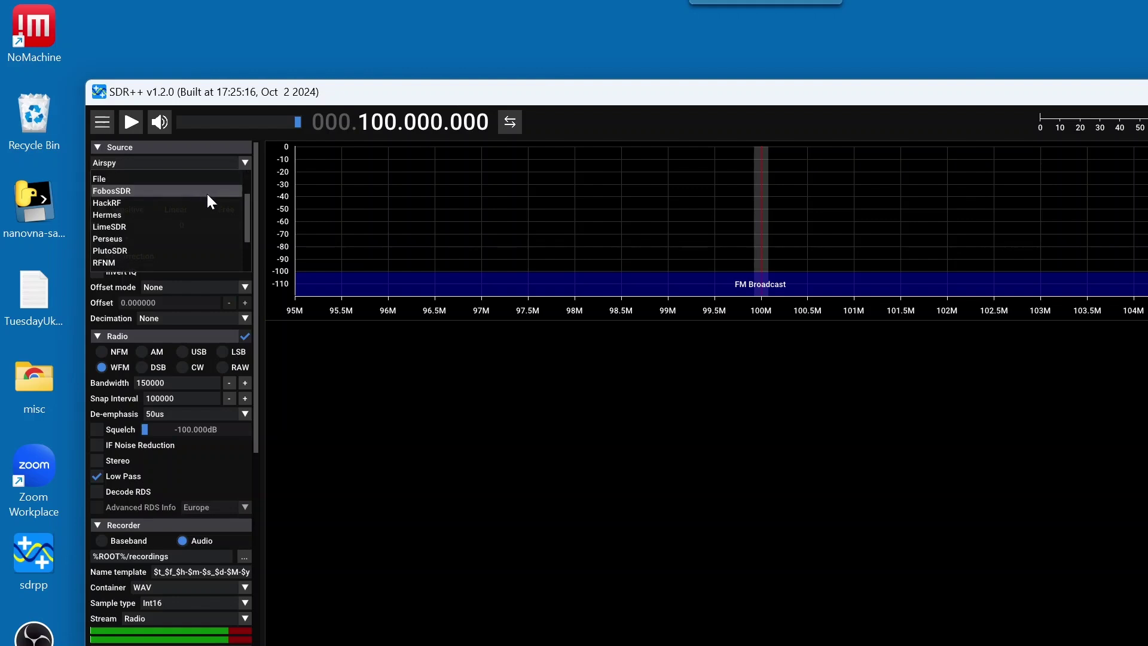
{"action": "scroll", "coordinate": [207, 192], "scroll_direction": "down", "scroll_amount": 1}
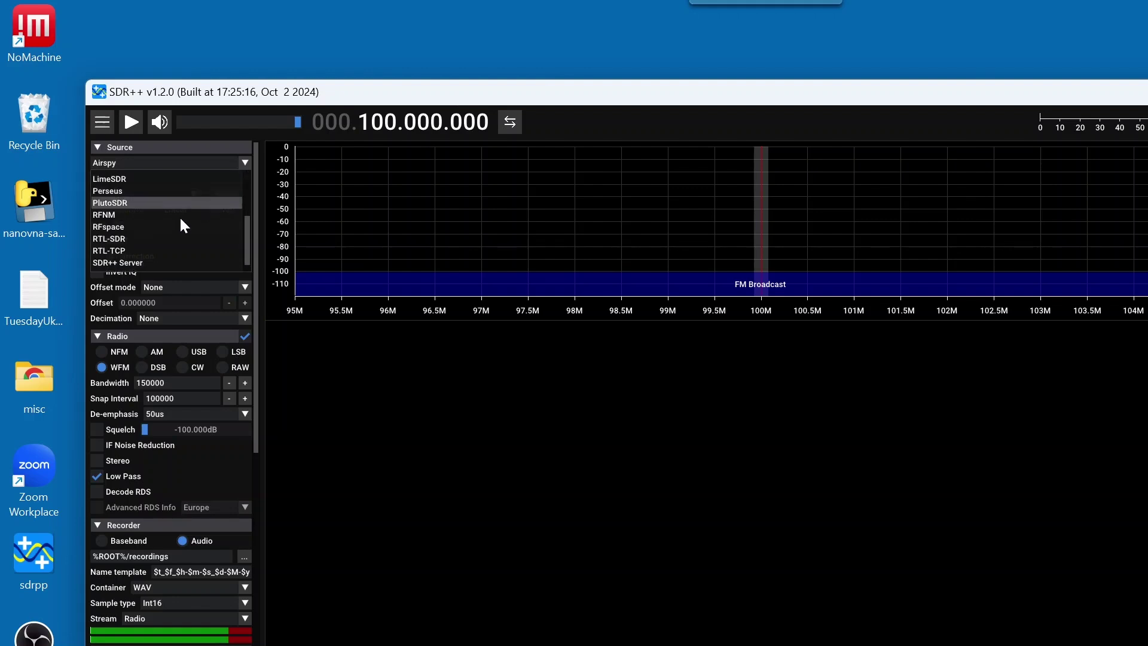
{"action": "left_click", "coordinate": [154, 240]}
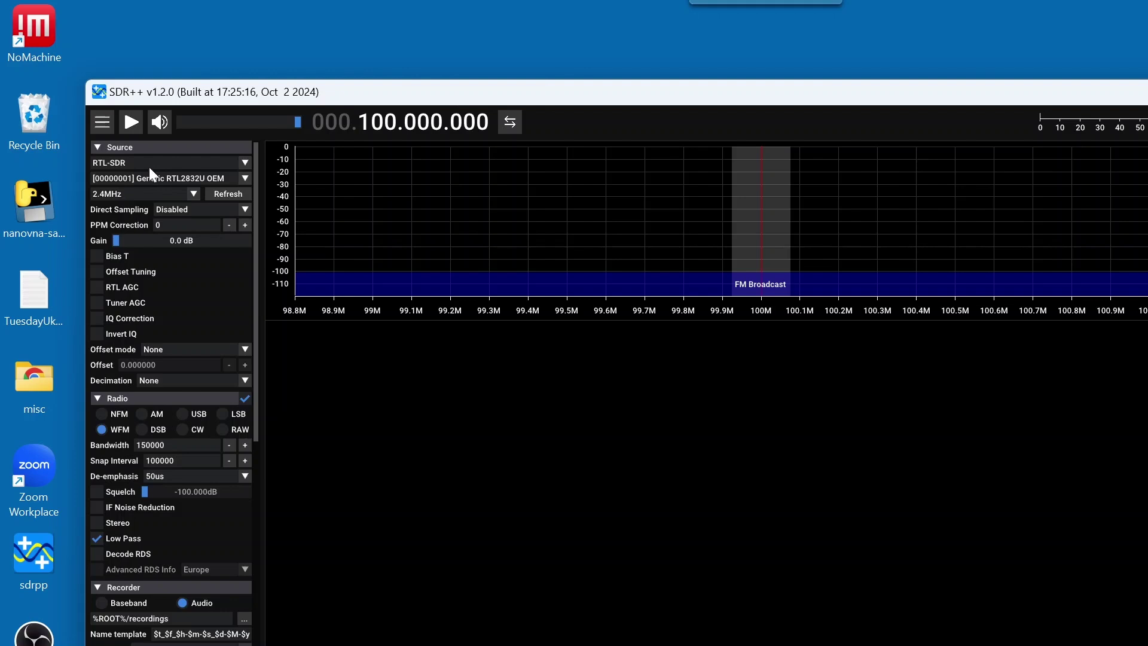
Start reception, tune the VFO to the 99.1 MHz station (99.100.000), then stop the stream
{"action": "left_click", "coordinate": [130, 123]}
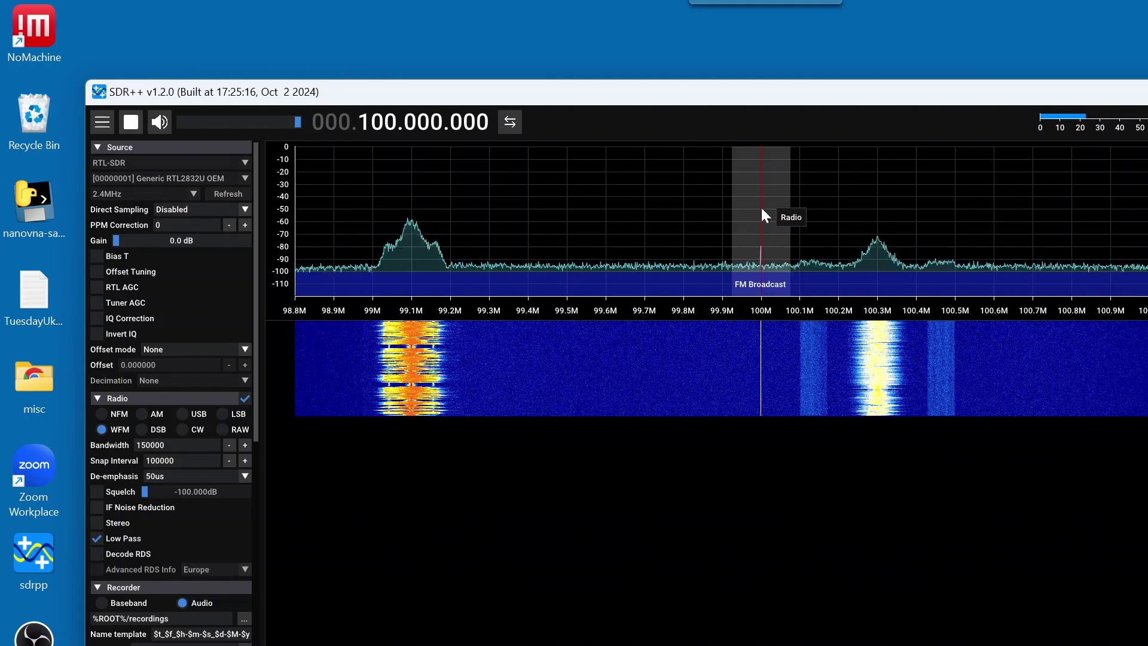
{"action": "left_click_drag", "start_coordinate": [761, 206], "coordinate": [426, 224]}
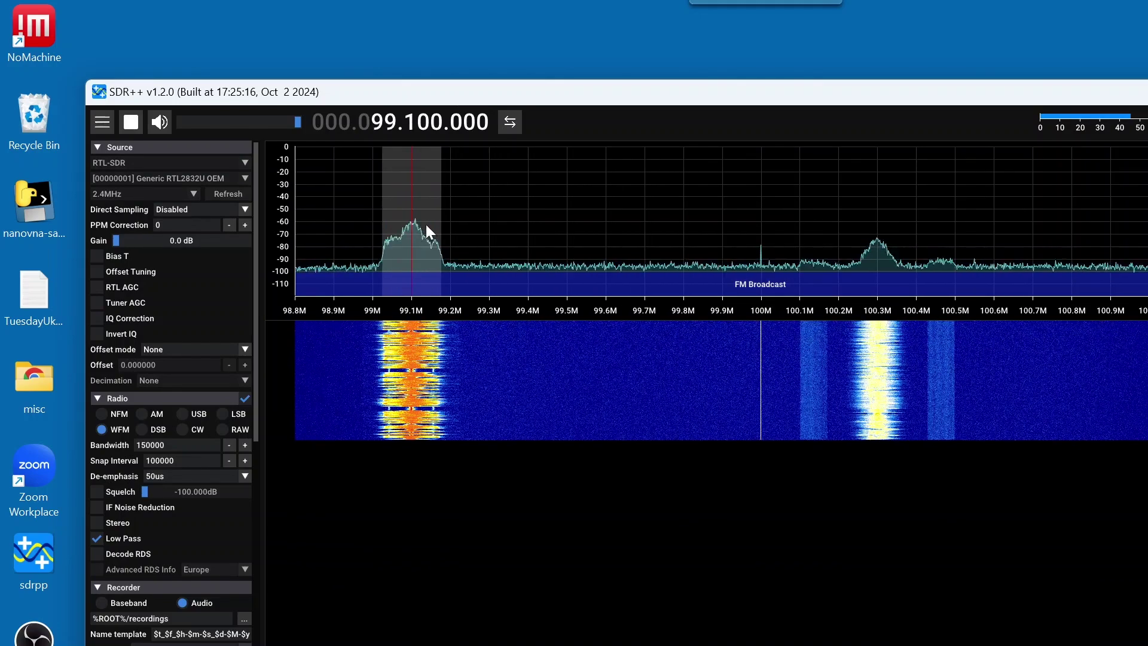
{"action": "left_click", "coordinate": [131, 123]}
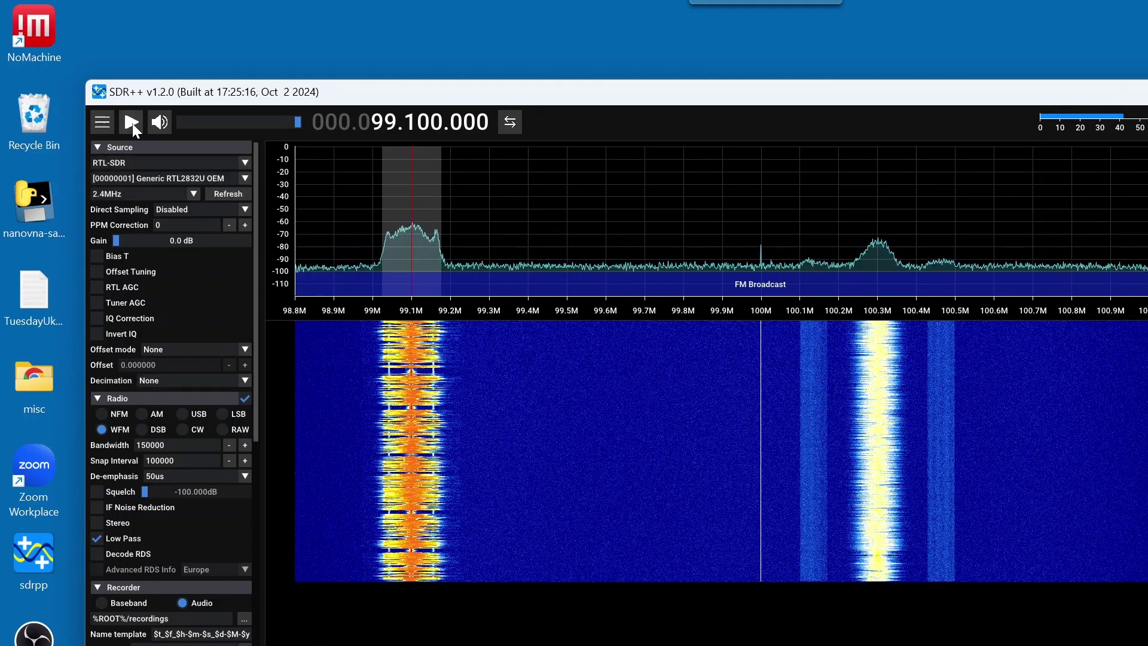